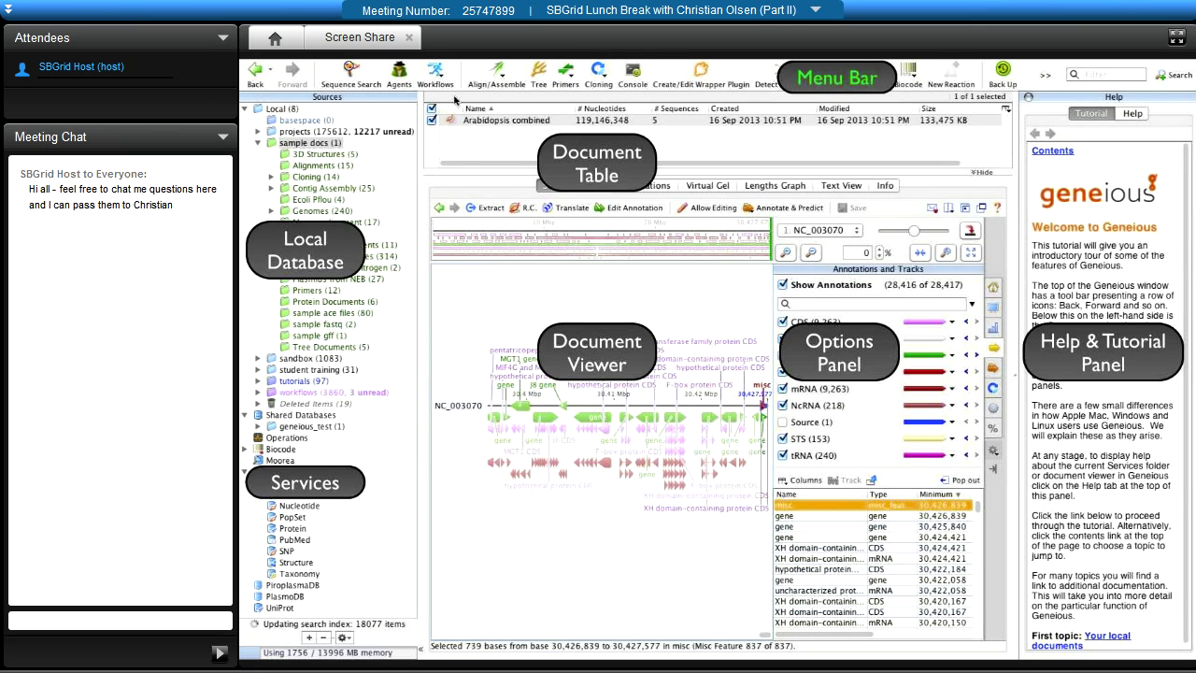
Run a sequence search with the Prdx6 gene as query against the nr database using the blastn program
key(alt+Tab)
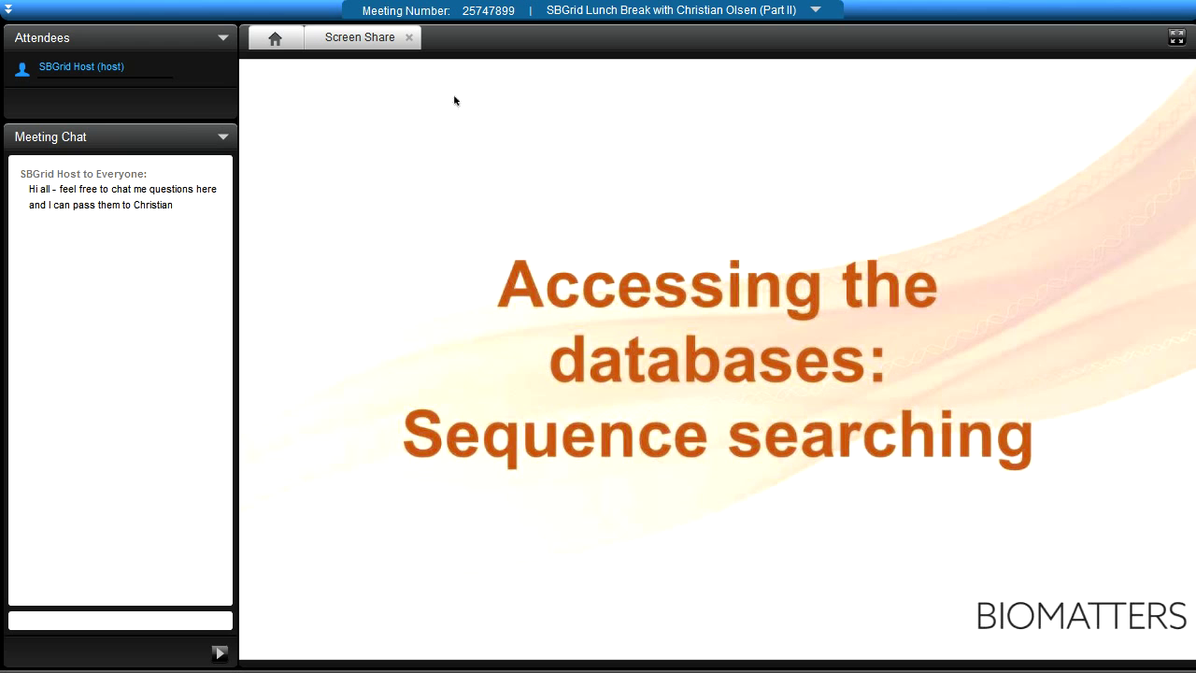
key(alt+Tab)
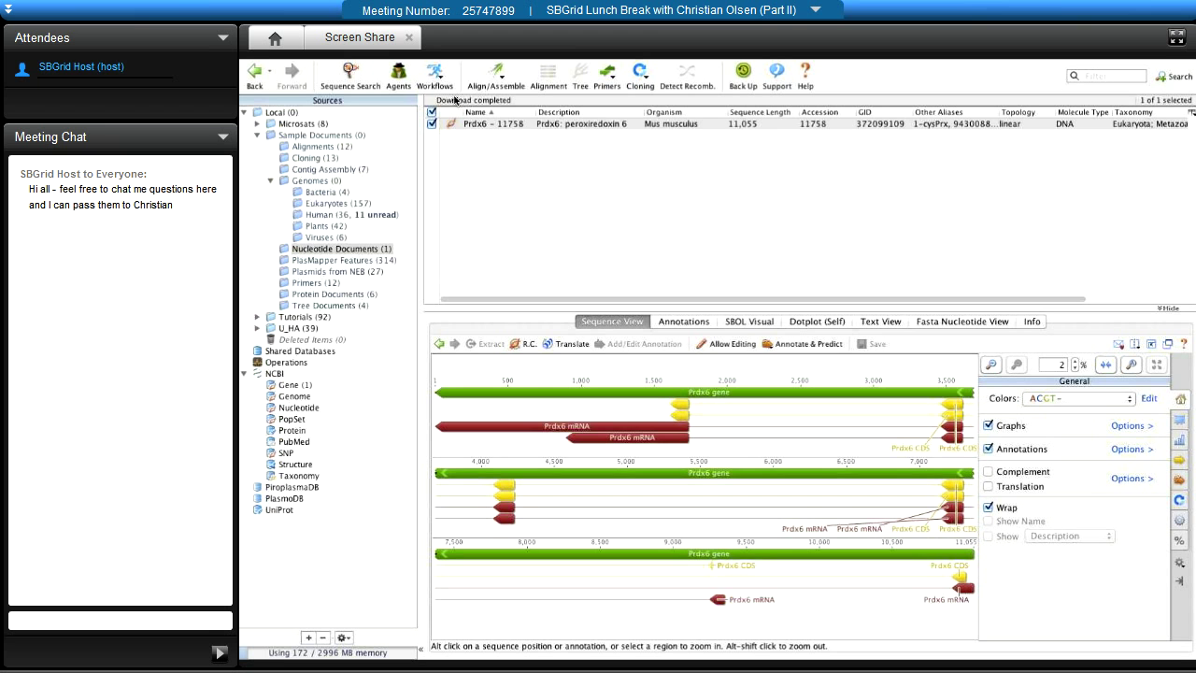
key(ctrl+shift+b)
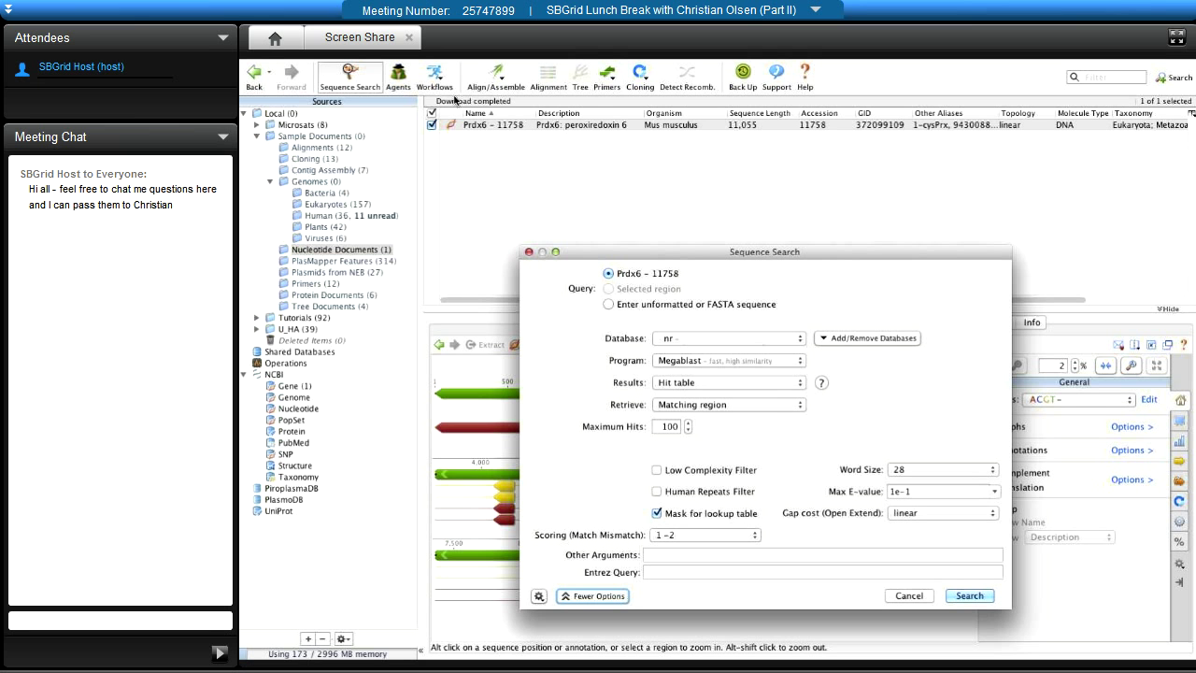
key(space)
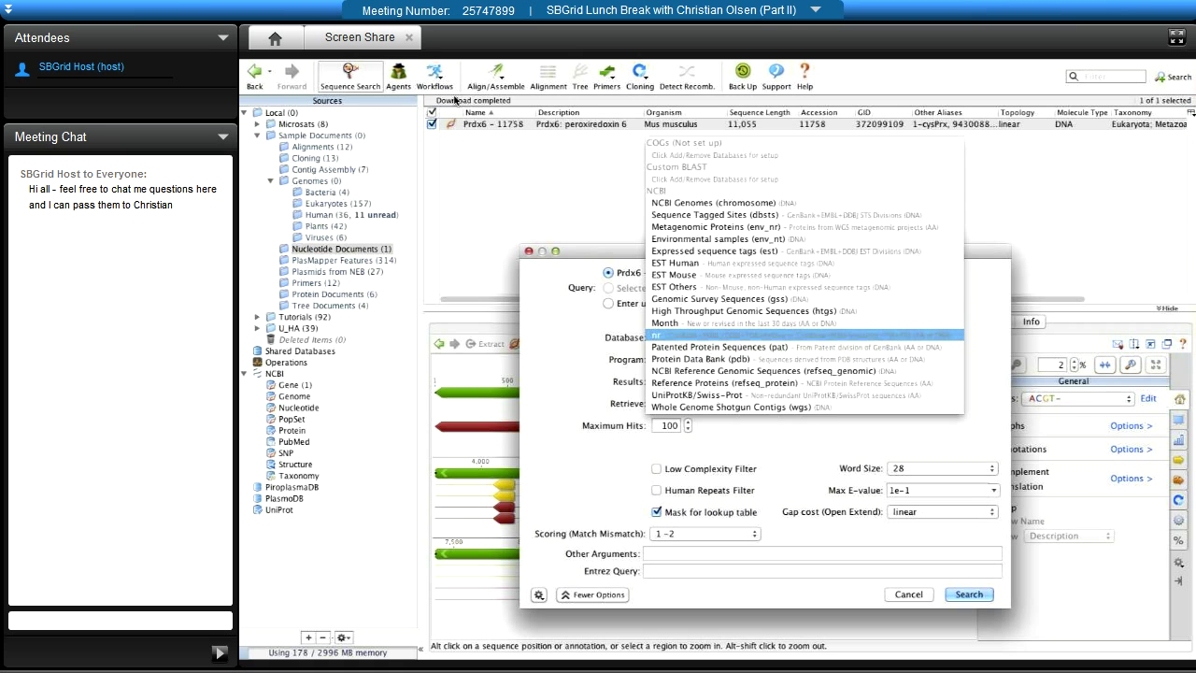
key(Return)
key(Tab)
key(space)
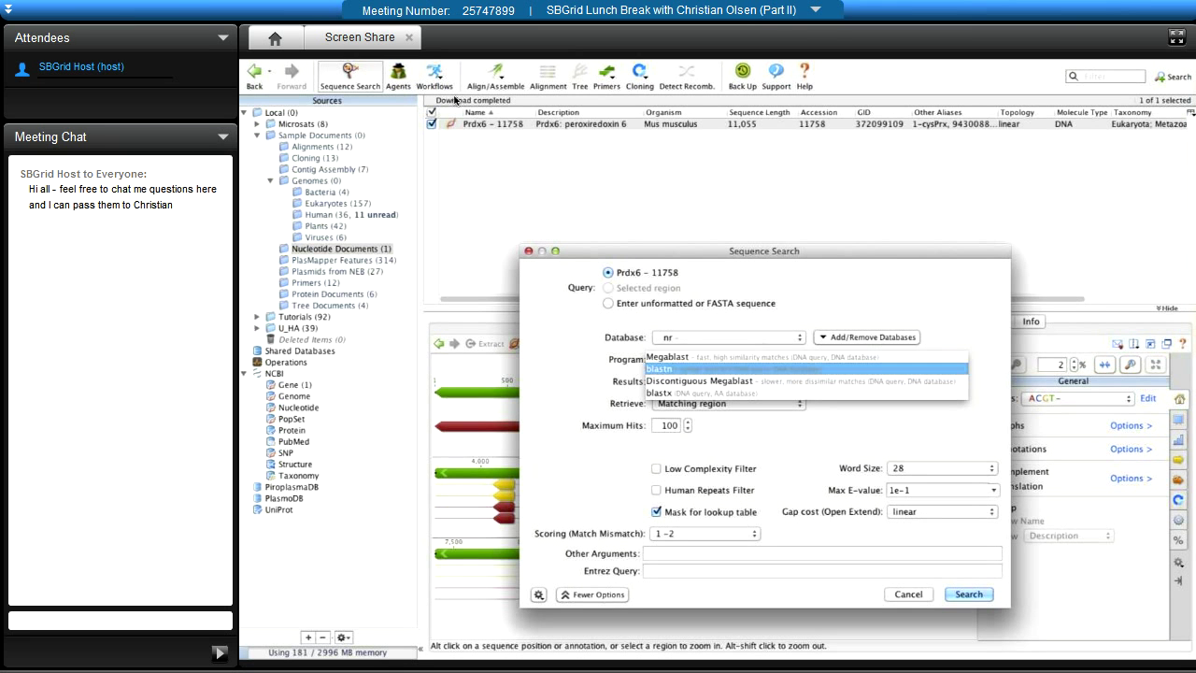
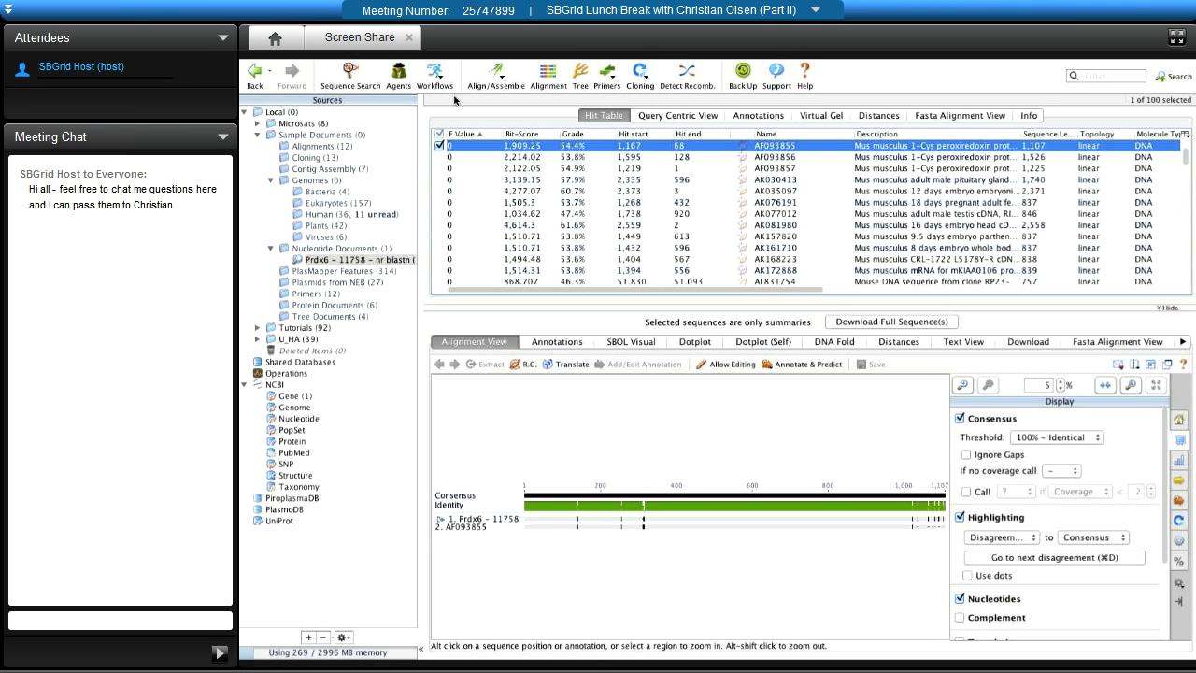
Go to the next disagreement in the AF093855 alignment and extend the hit selection by four more rows
key(super+d)
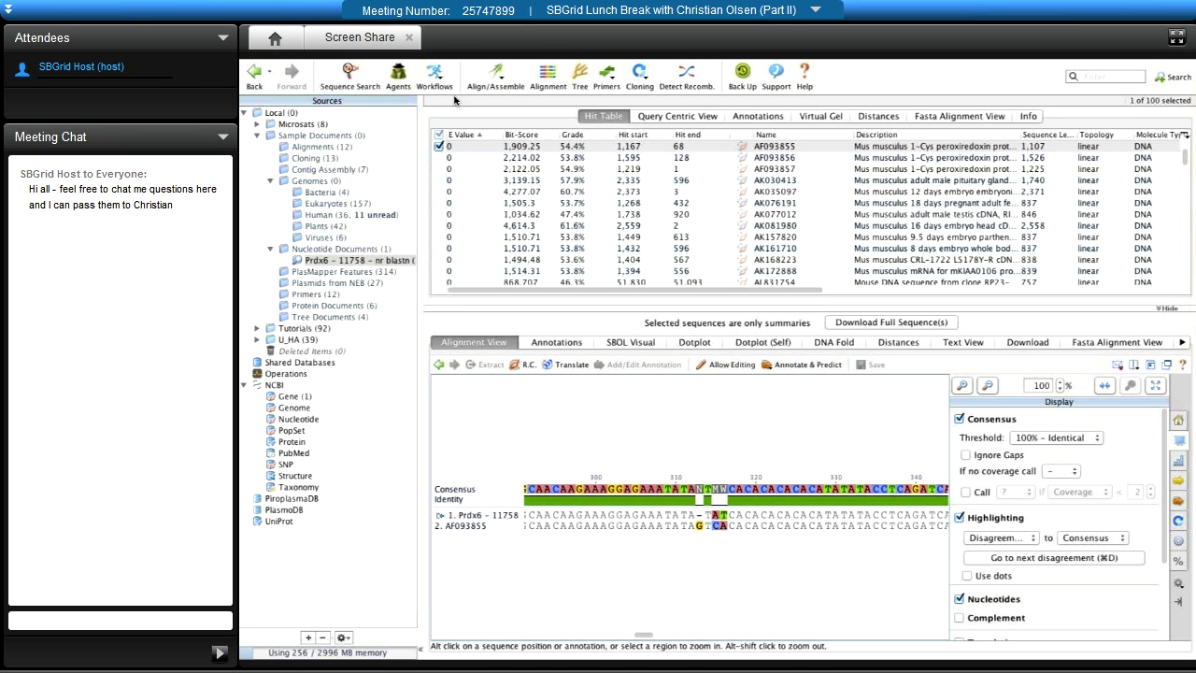
key(shift+Down)
key(shift+Down)
key(shift+Down)
key(shift+Down)
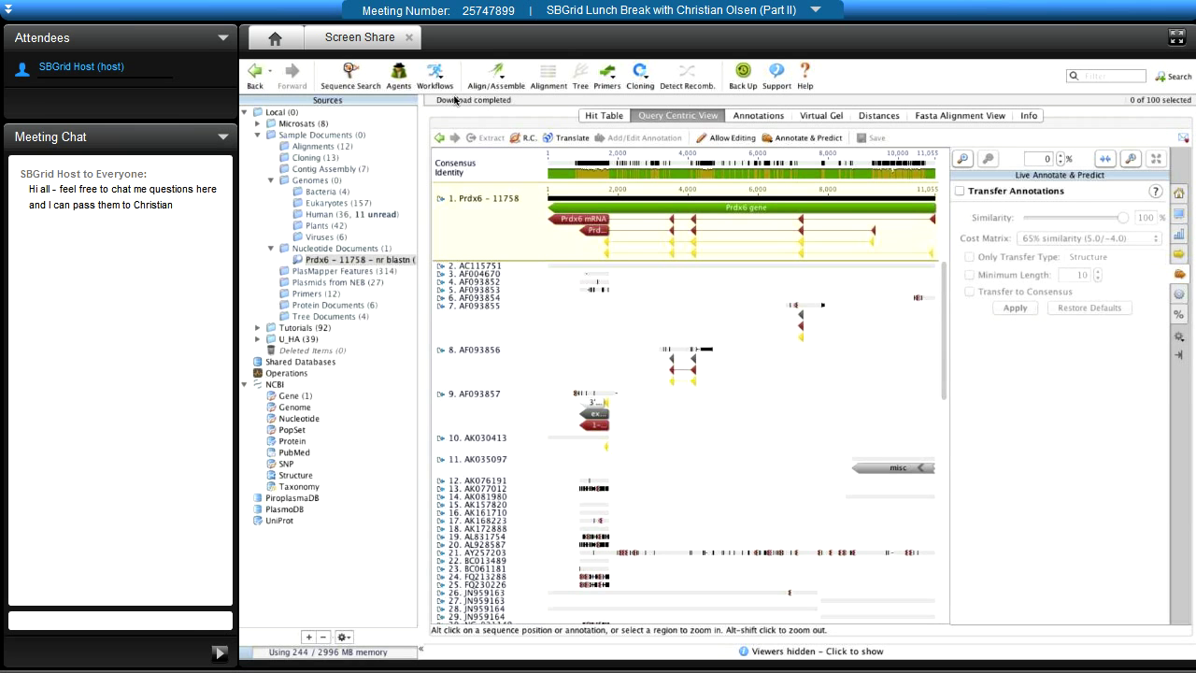
Transfer annotations from the aligned hits onto the Prdx6 query at 43% similarity with the 65% similarity cost matrix
click(959, 191)
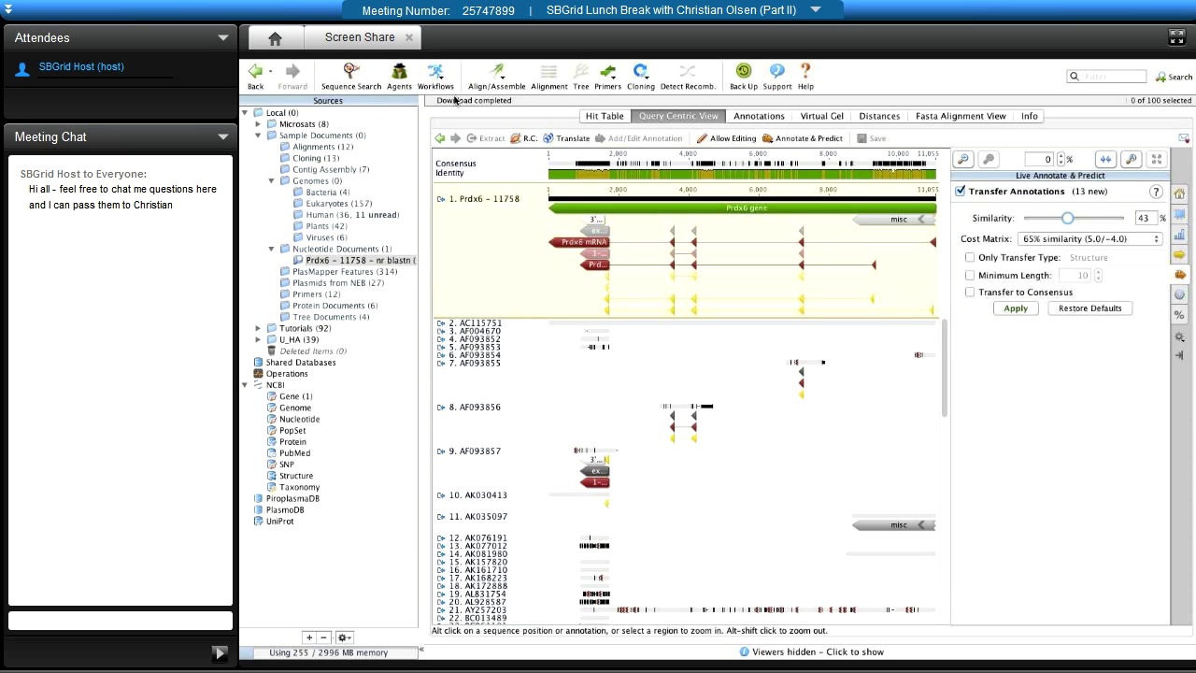
key(space)
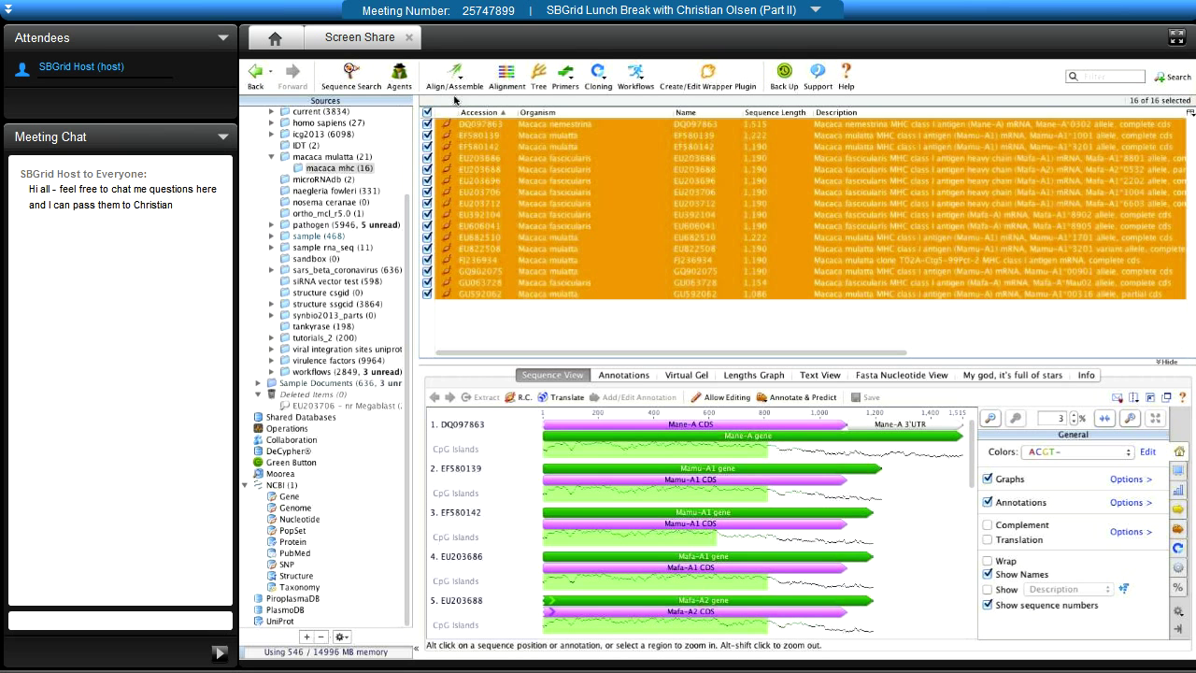
Create a multiple alignment of the 16 Macaca MHC sequences, reviewing the MUSCLE, ClustalW and MAFFT options
click(455, 76)
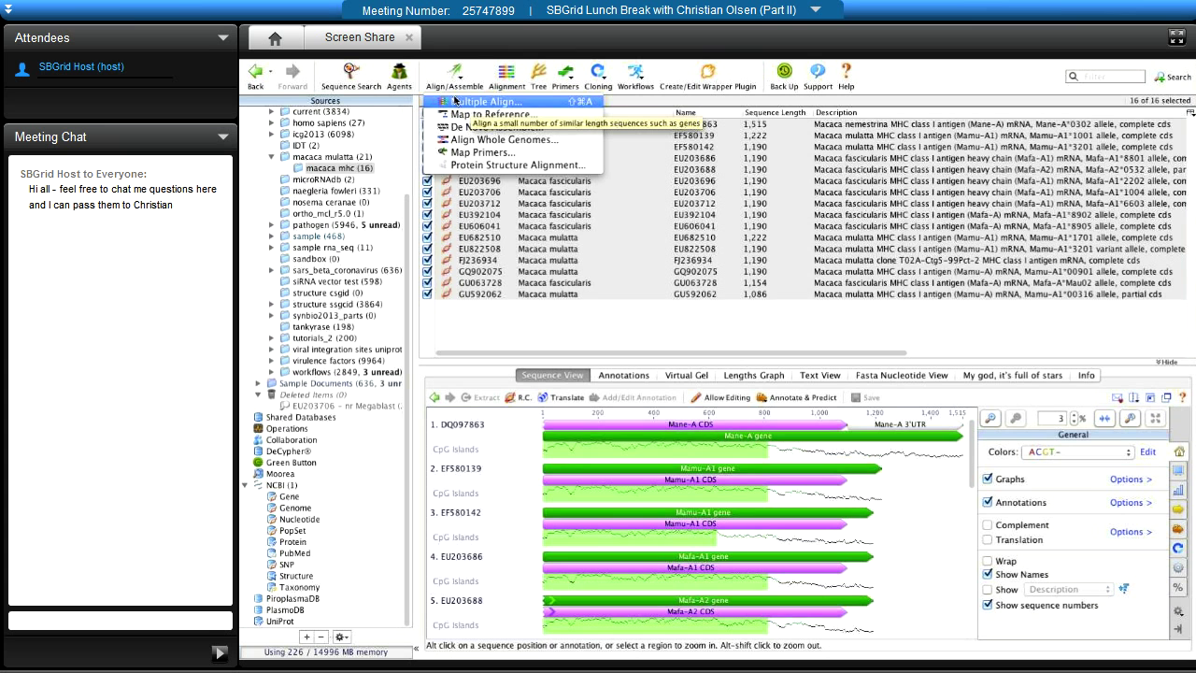
click(455, 100)
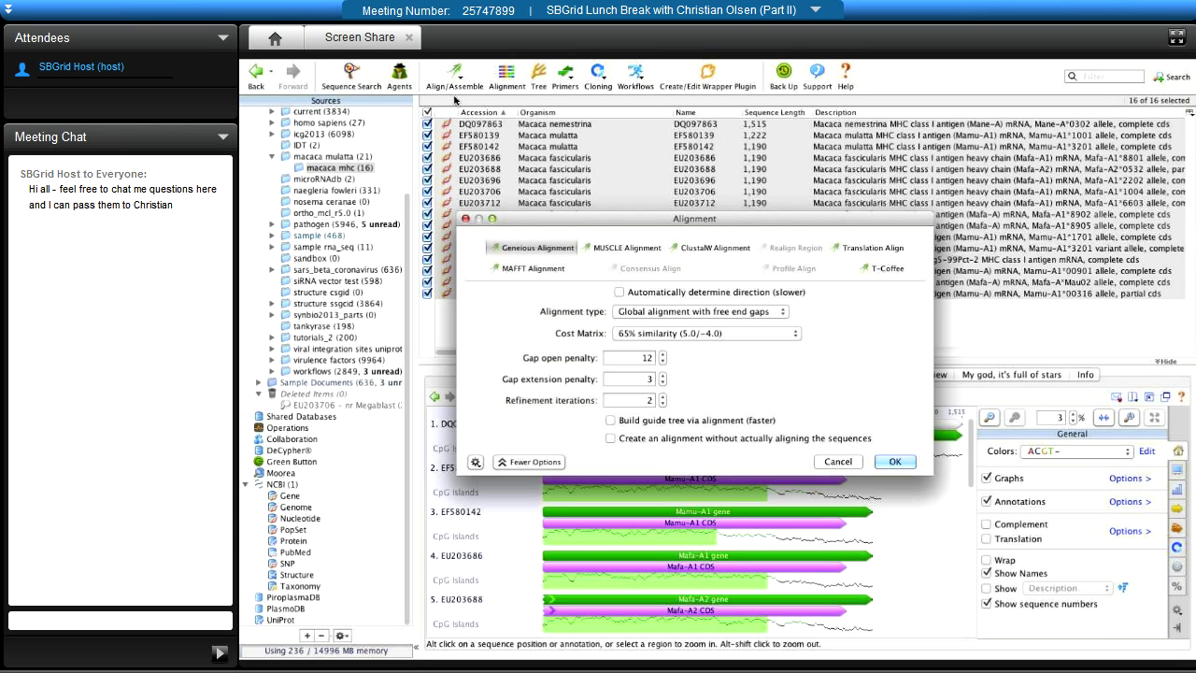
click(627, 247)
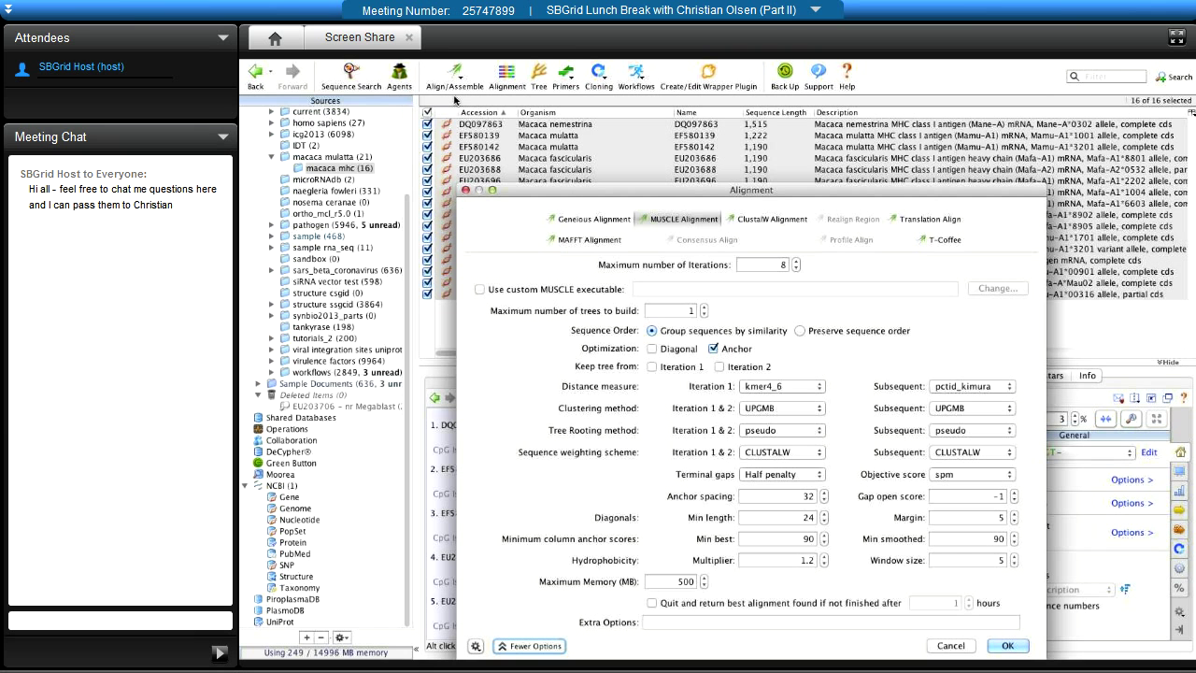
click(771, 218)
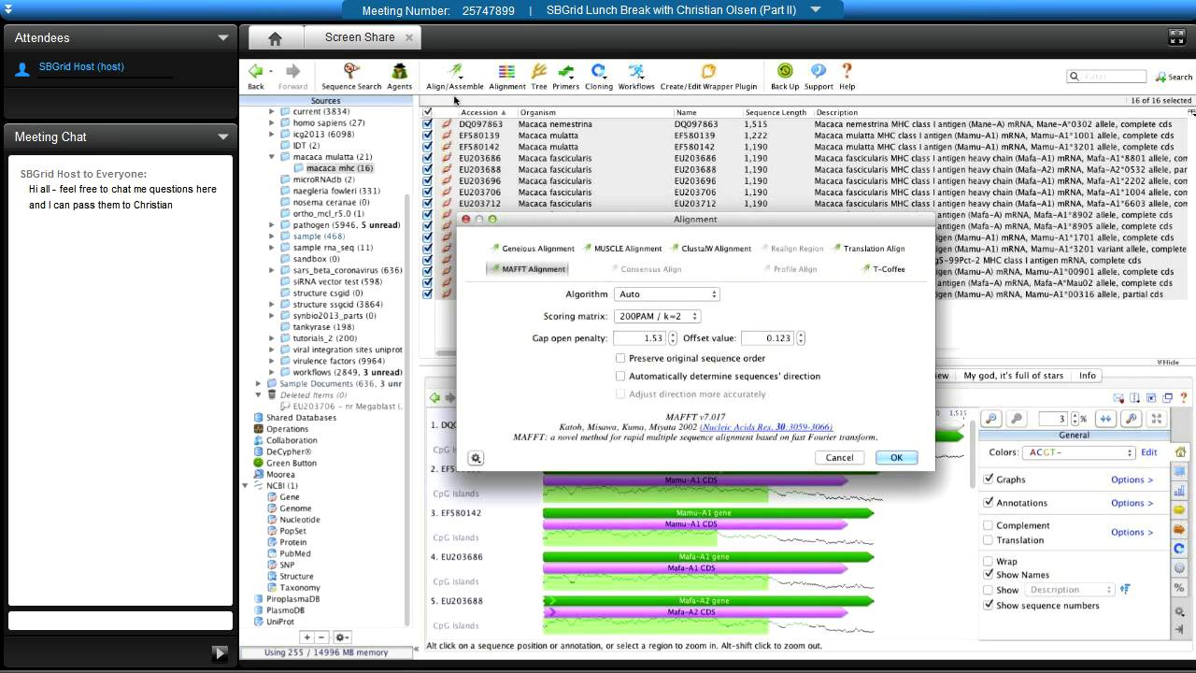
click(666, 294)
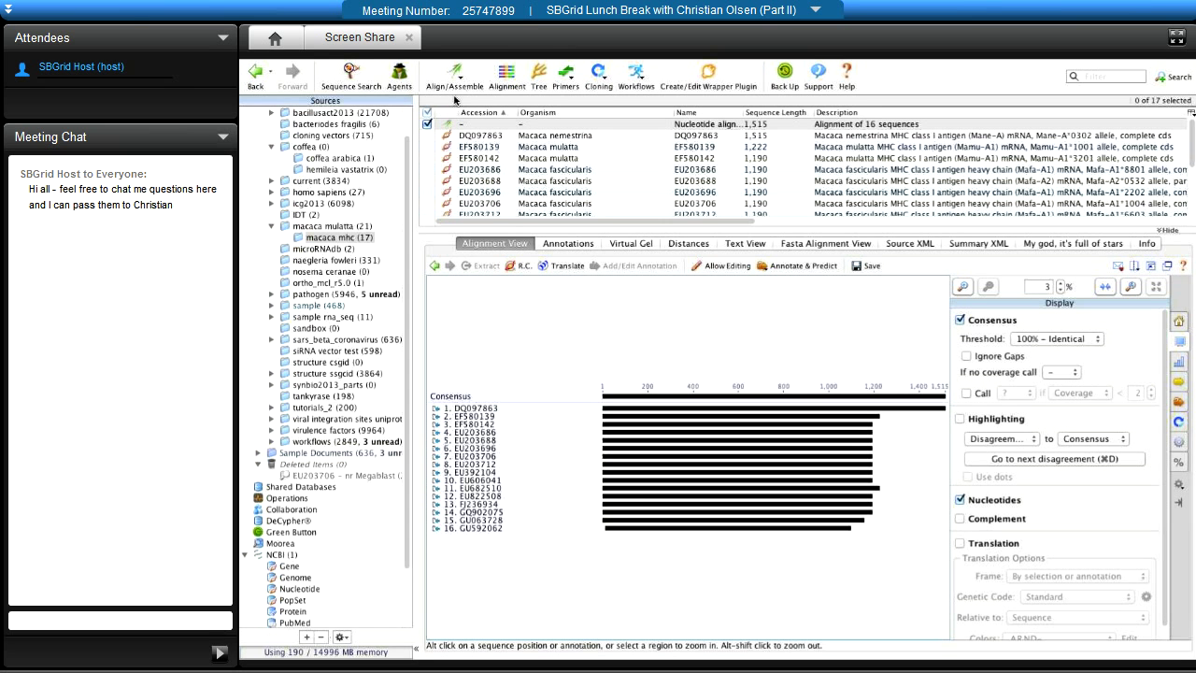
Set the alignment's consensus threshold to 100% - Identical and make EU203696 the reference sequence for highlighting
drag(602, 532, 615, 392)
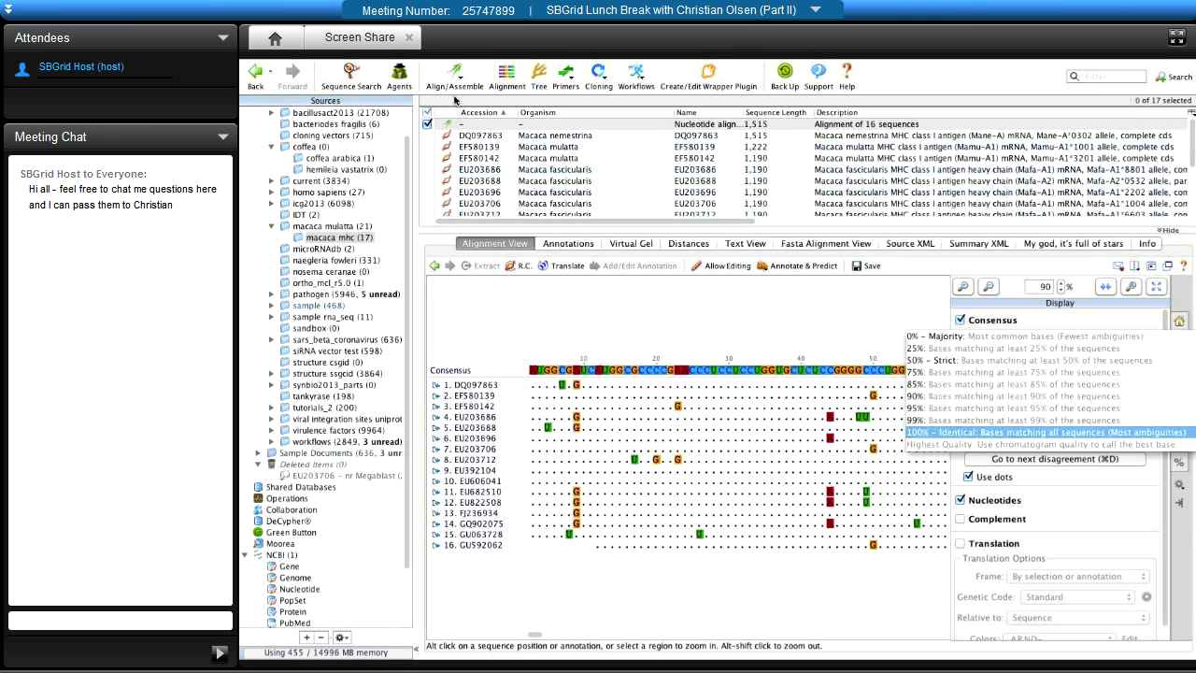
click(1044, 432)
right_click(458, 437)
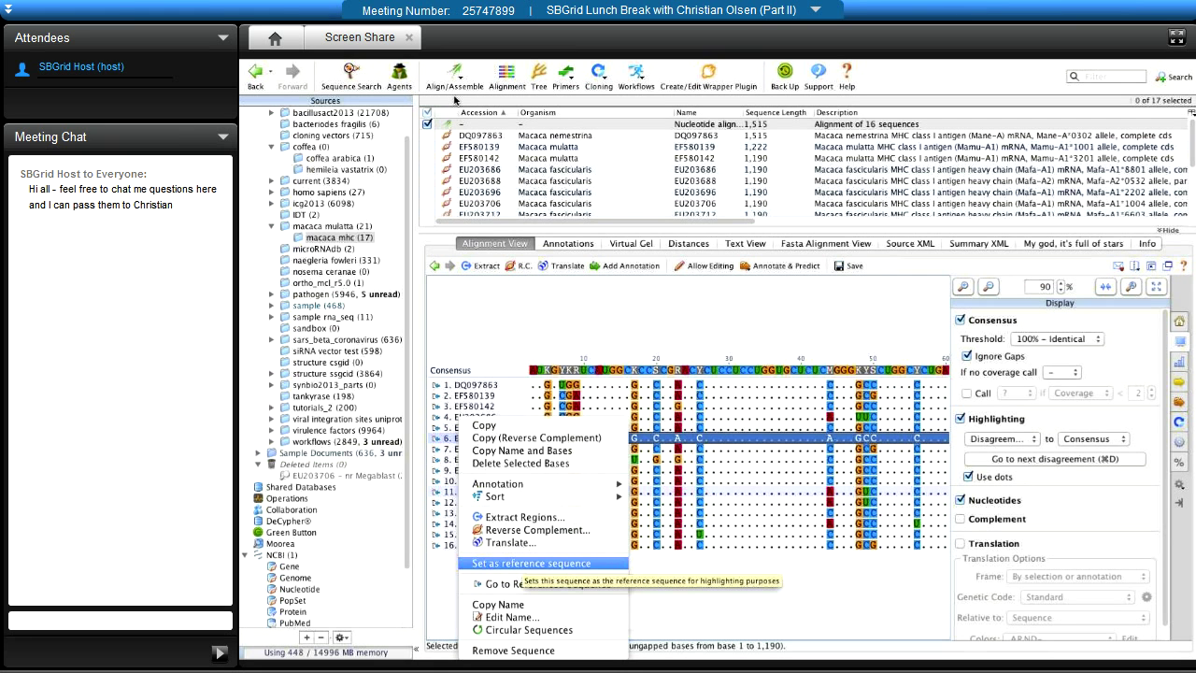
click(530, 563)
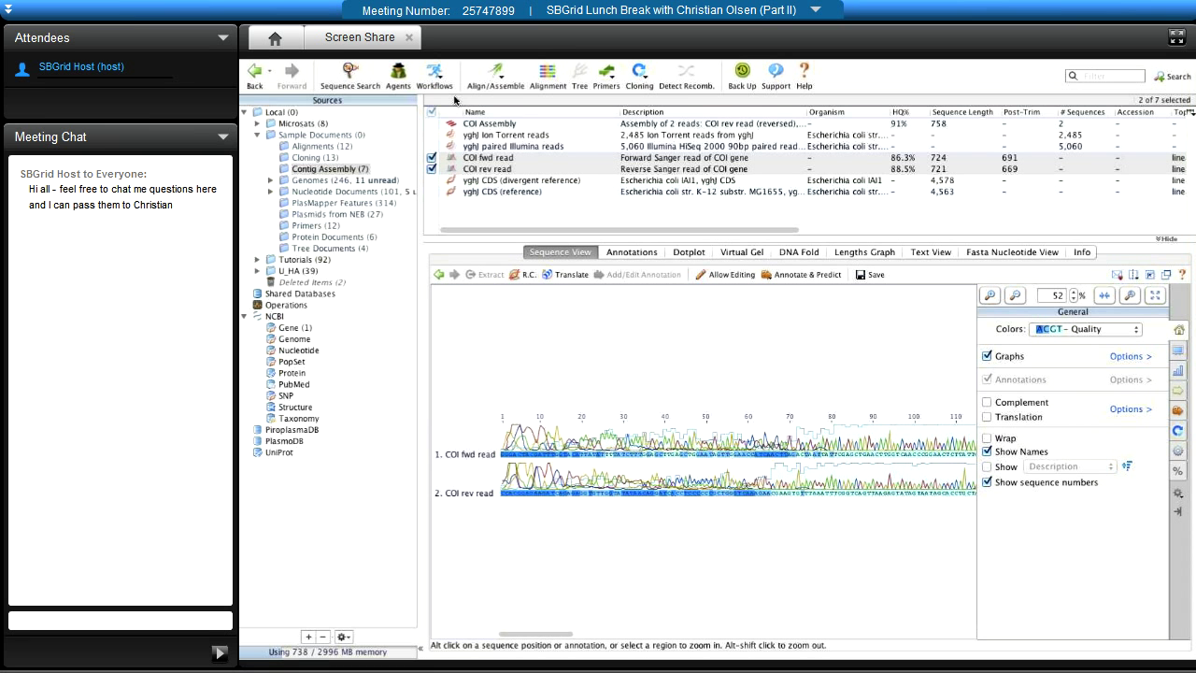
De novo assemble the COI forward and reverse reads with a 0.05 trim error limit, saving report, unused reads and contigs in sub-folder Sample Assembly
click(495, 76)
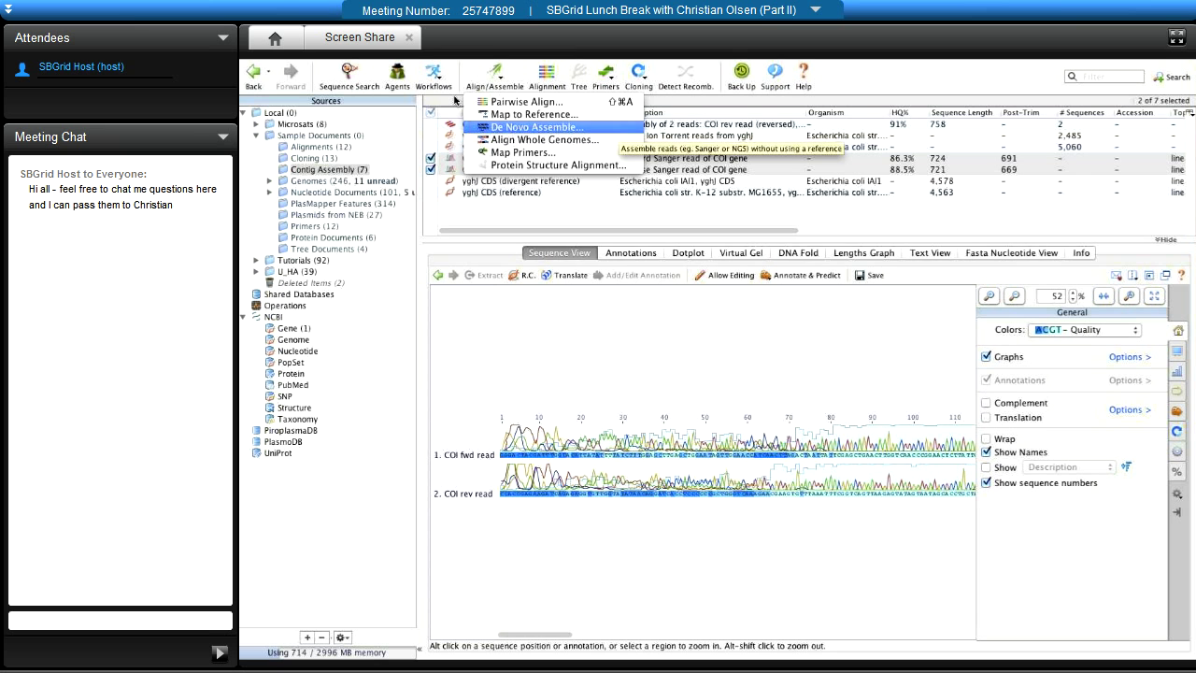
key(Return)
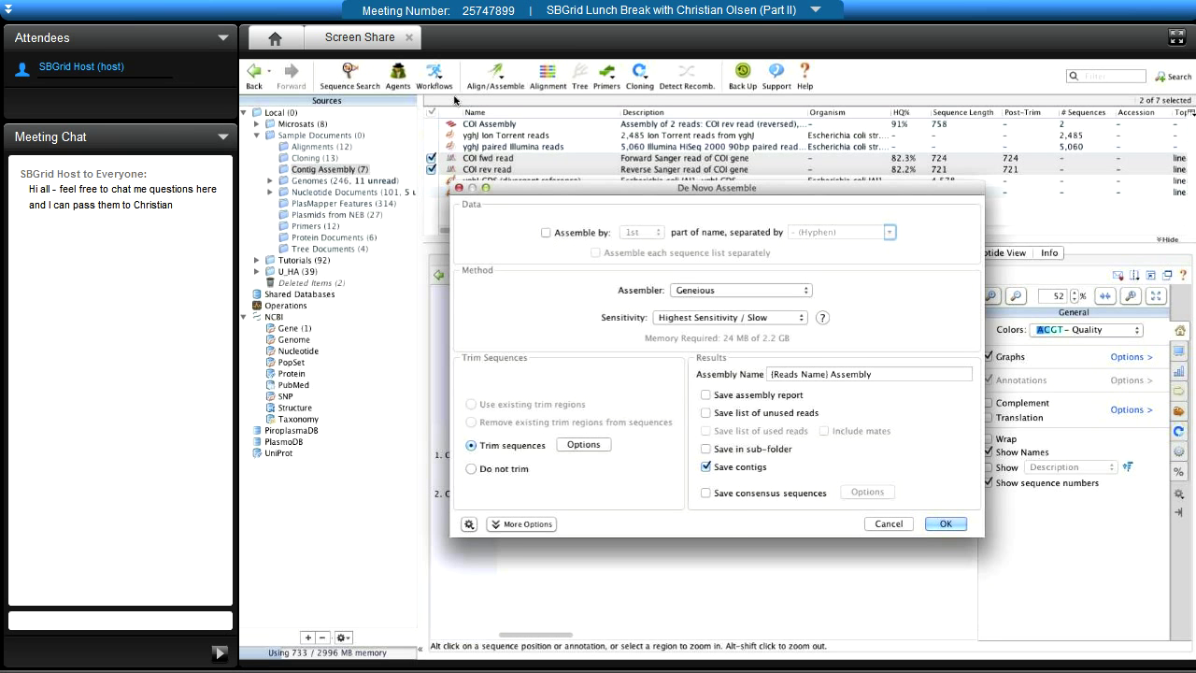
click(582, 444)
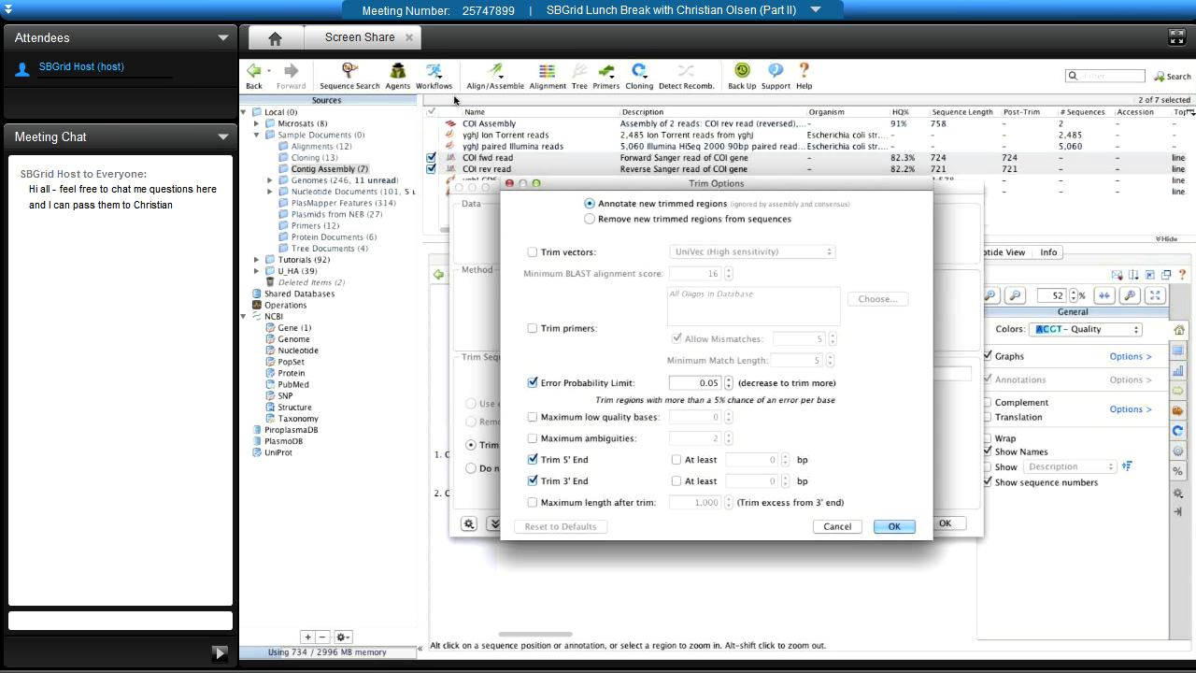
key(Return)
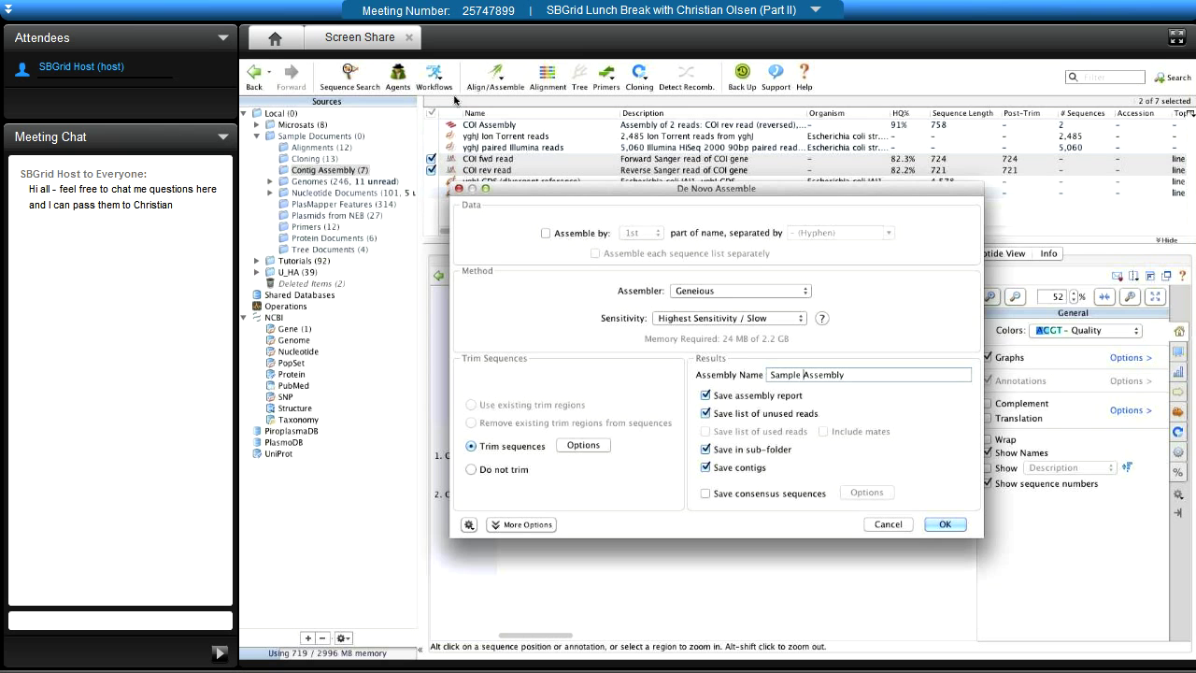
key(Return)
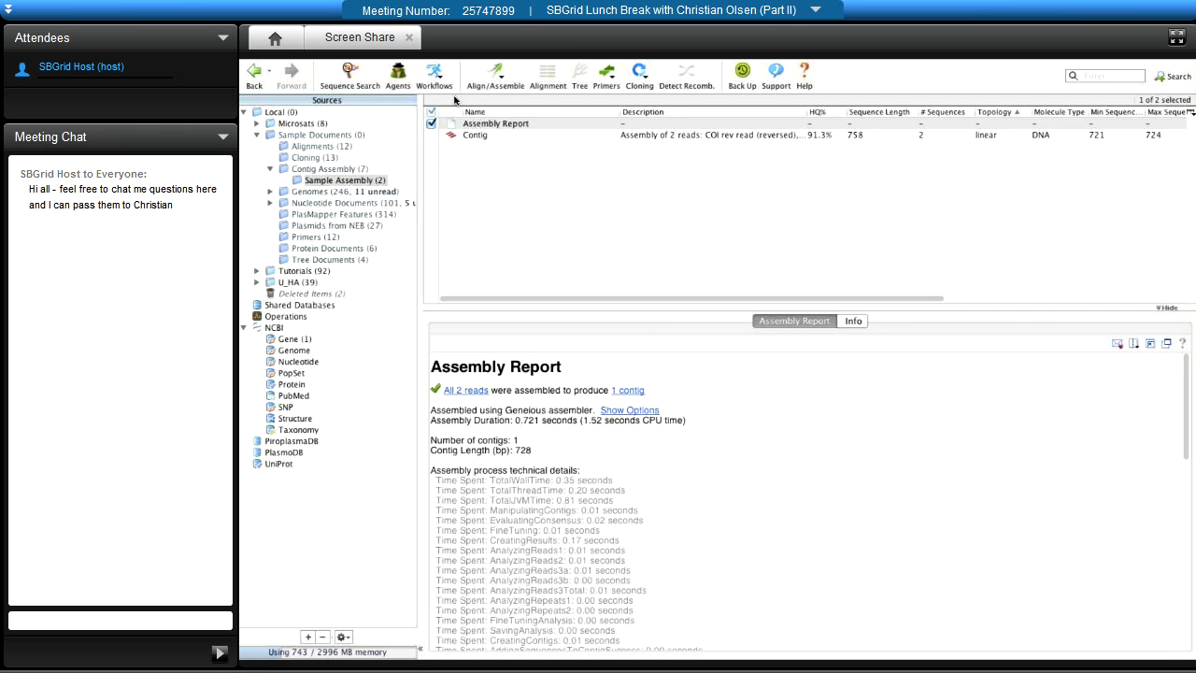
Open the assembled COI contig and replace the gap at base 96 of the reverse read with A
key(Down)
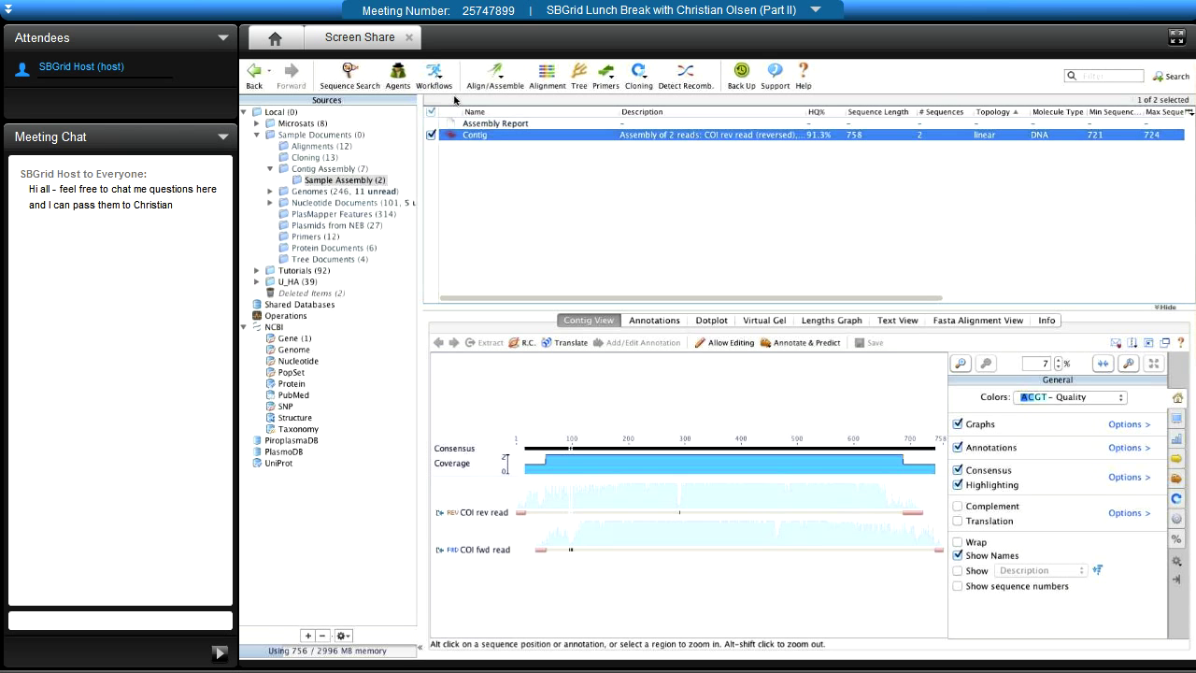
click(570, 511)
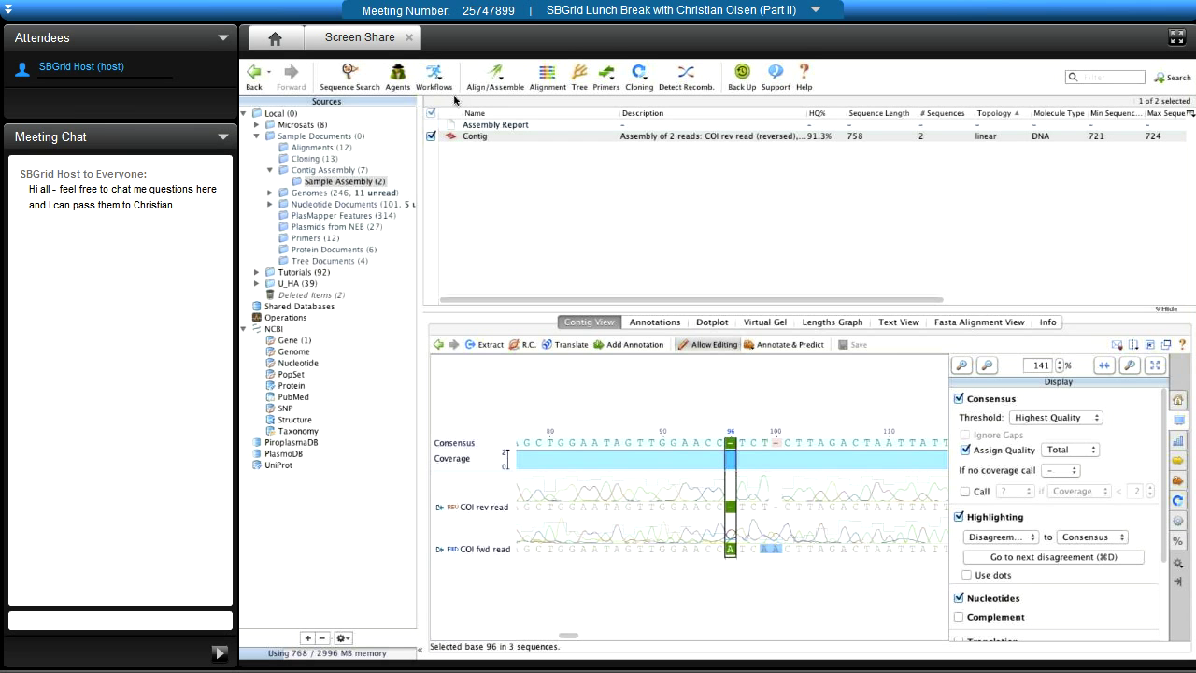
key(Delete)
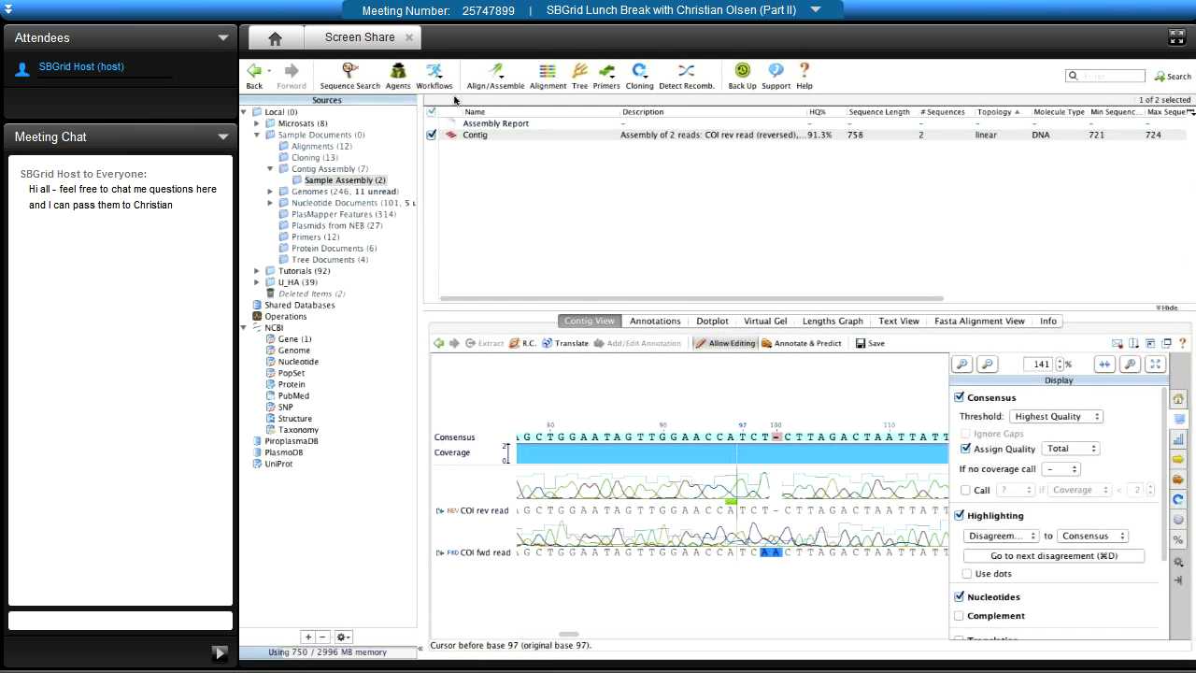
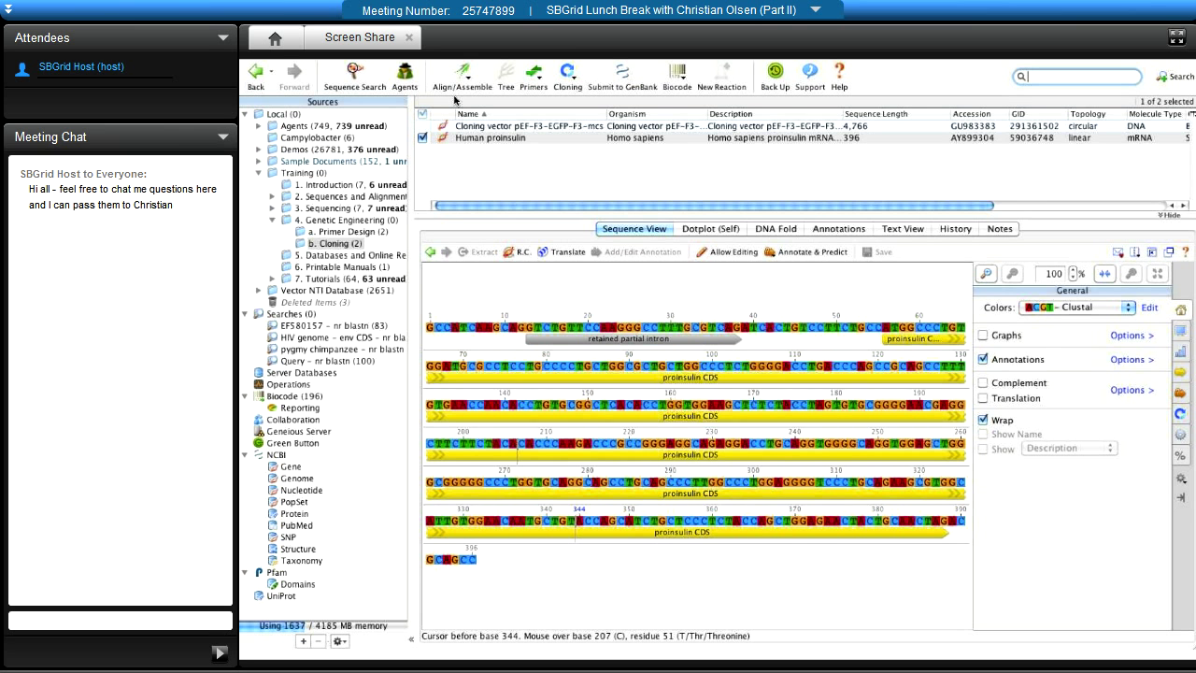
Annotate the pEF-F3-EGFP-F3-mcs cloning vector with commonly used enzymes that cut once, only between bases 1,344 and 1,436
key(Up)
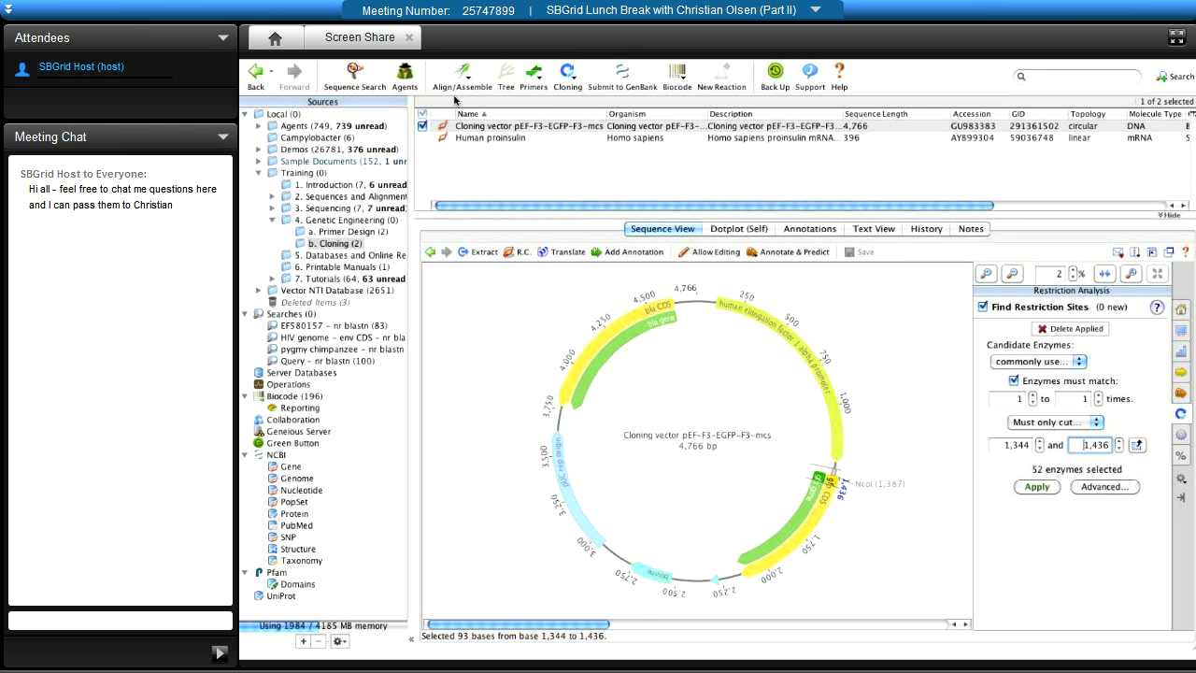
key(Return)
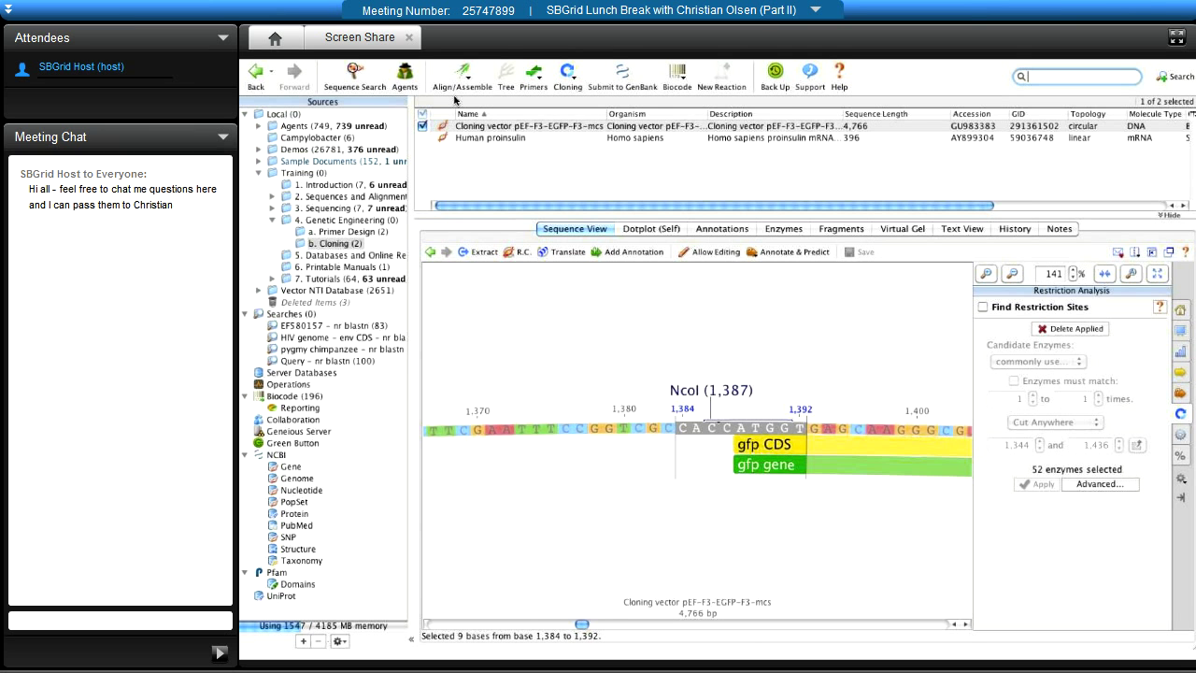
Design one forward and reverse primer pair for human proinsulin bases 54 to 385 with a product size of 332
key(Down)
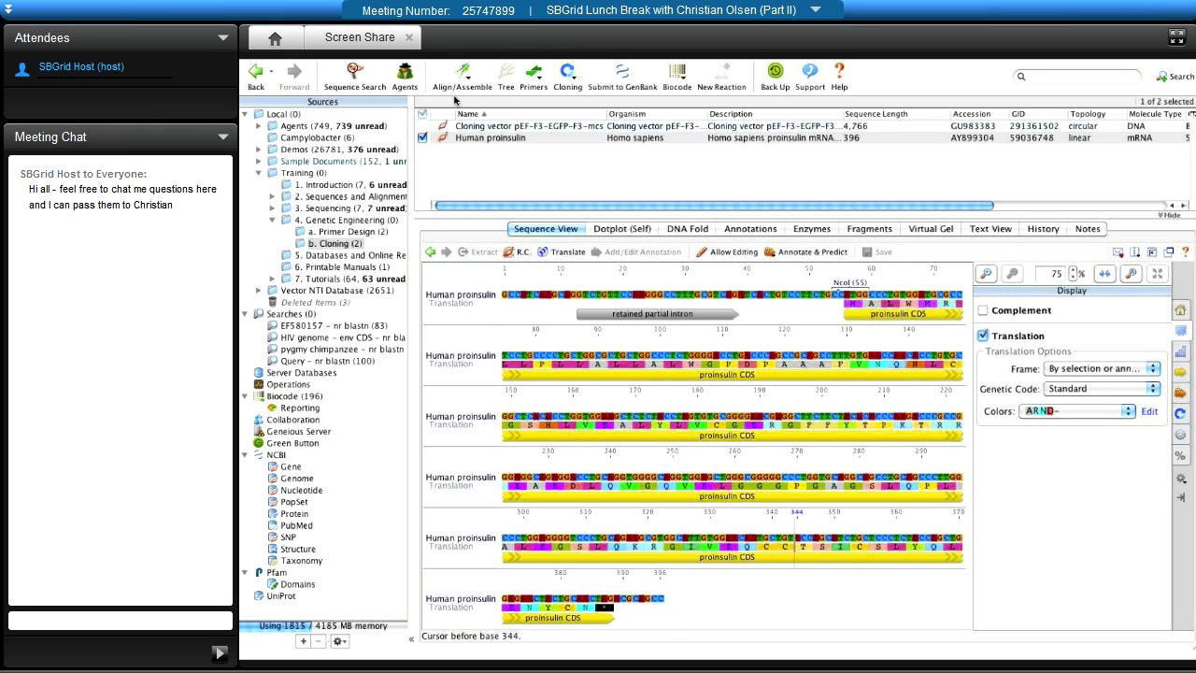
click(557, 618)
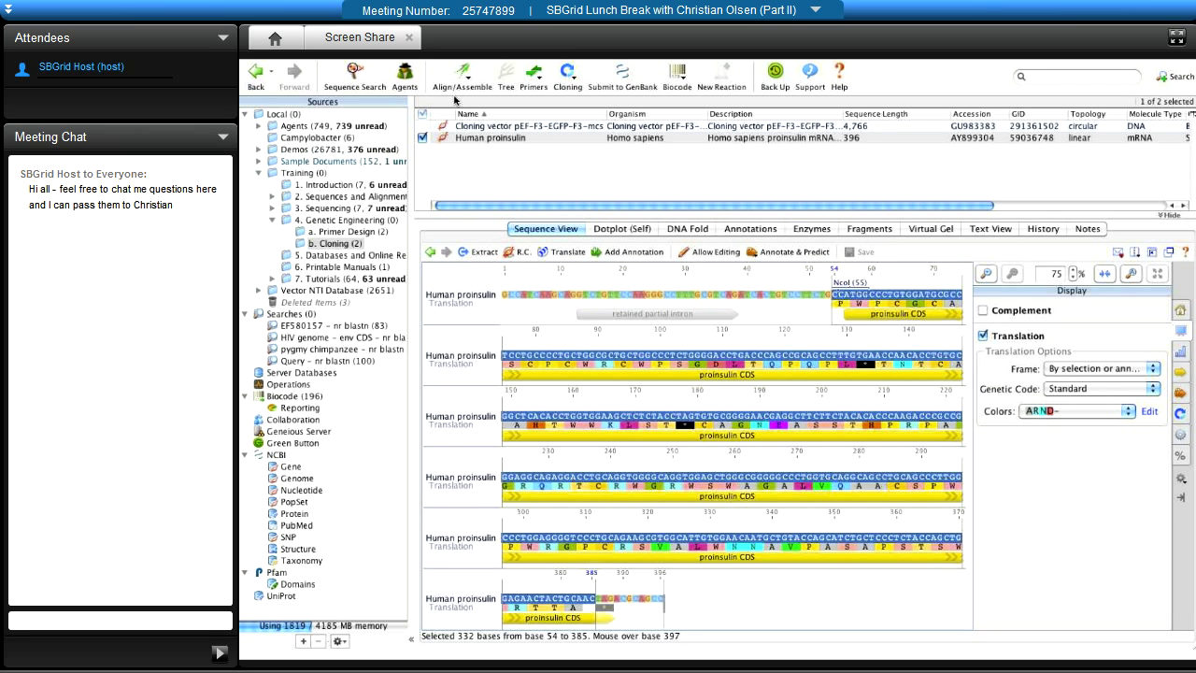
click(532, 74)
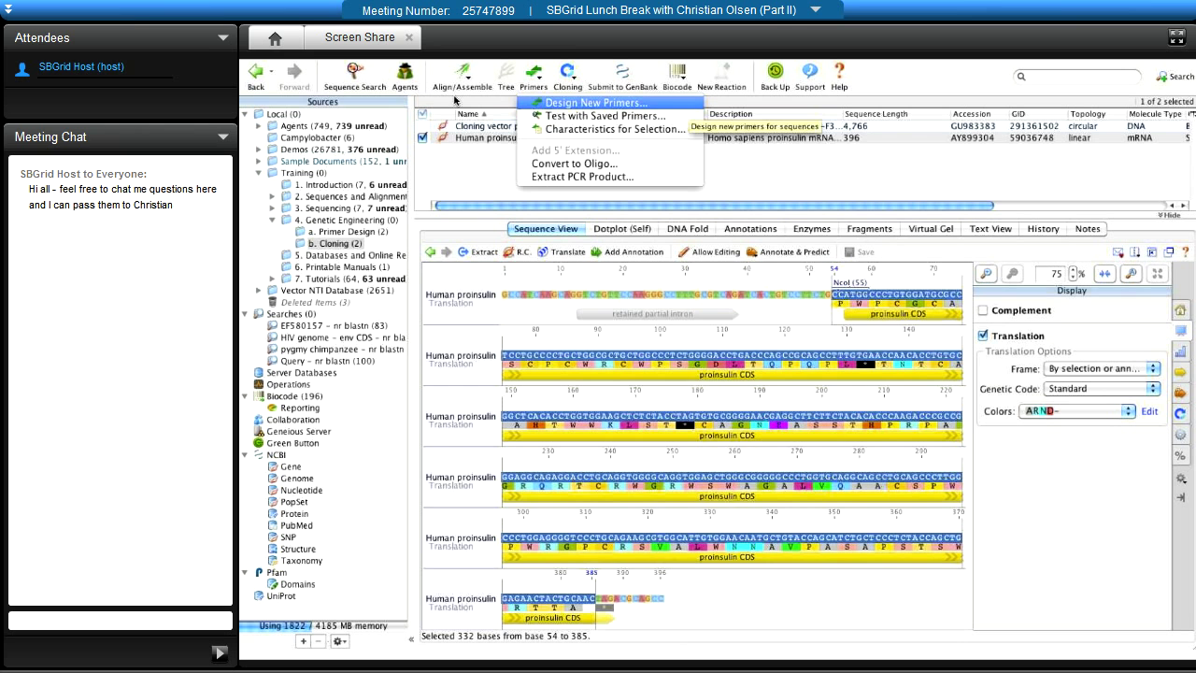
key(Return)
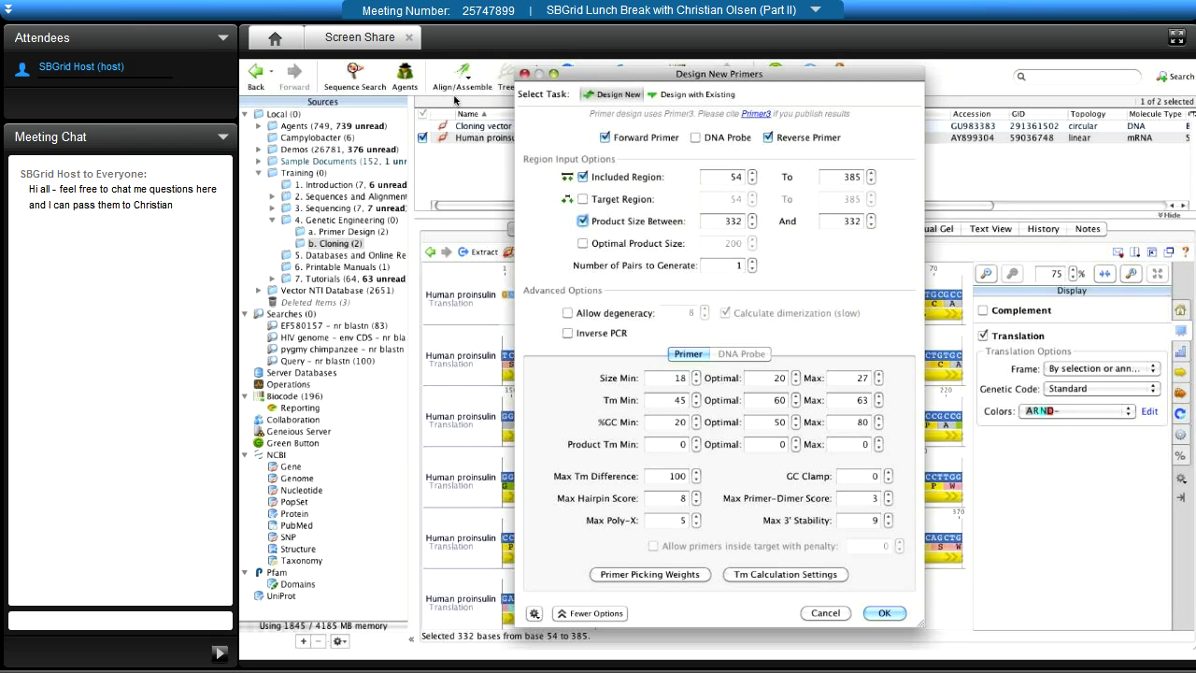
key(Return)
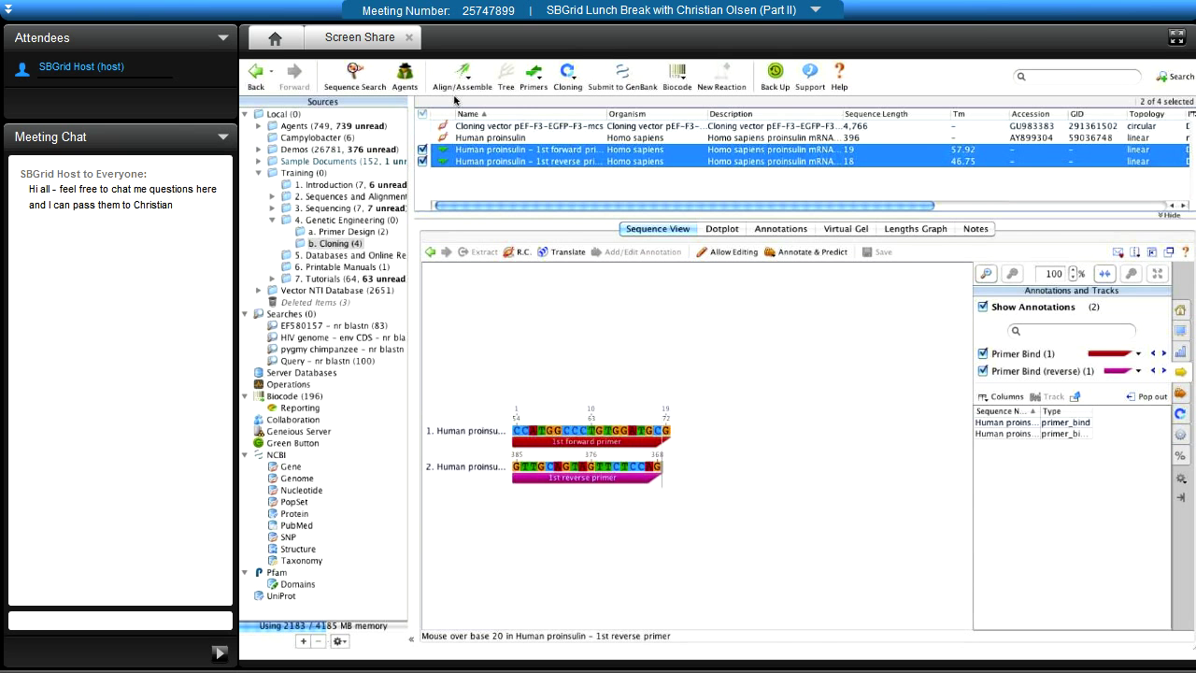
Add an NcoI restriction site as a 5' extension to the human proinsulin reverse primer and insert an extra G
click(486, 160)
click(534, 75)
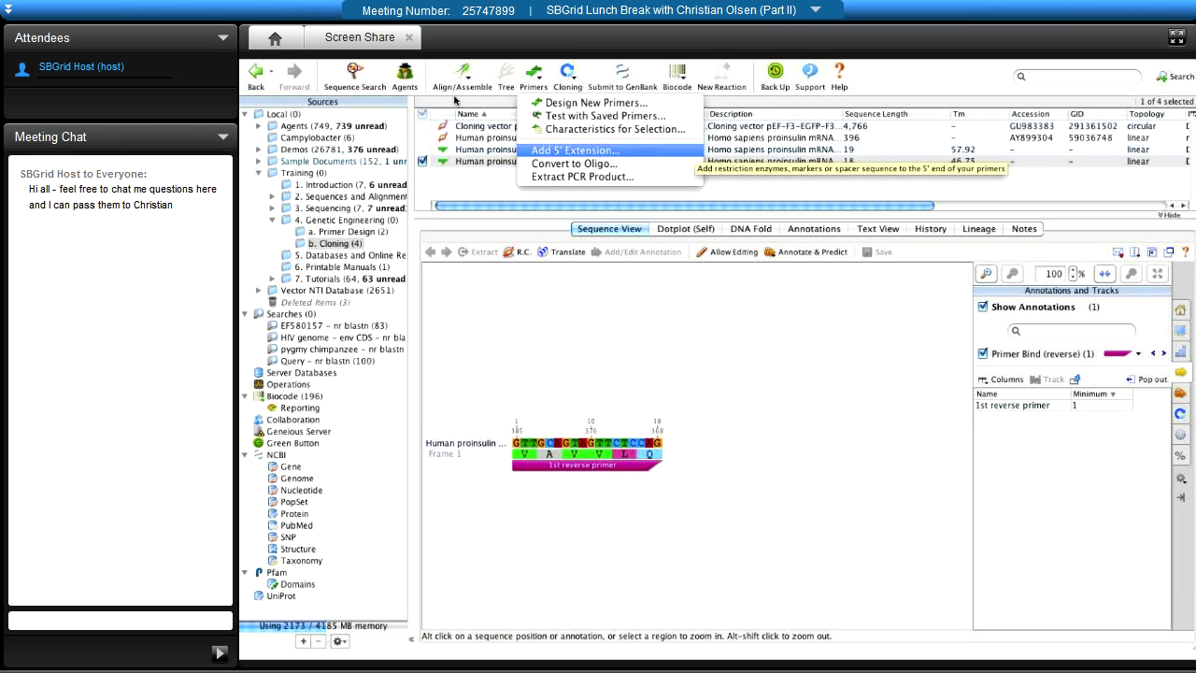
click(575, 149)
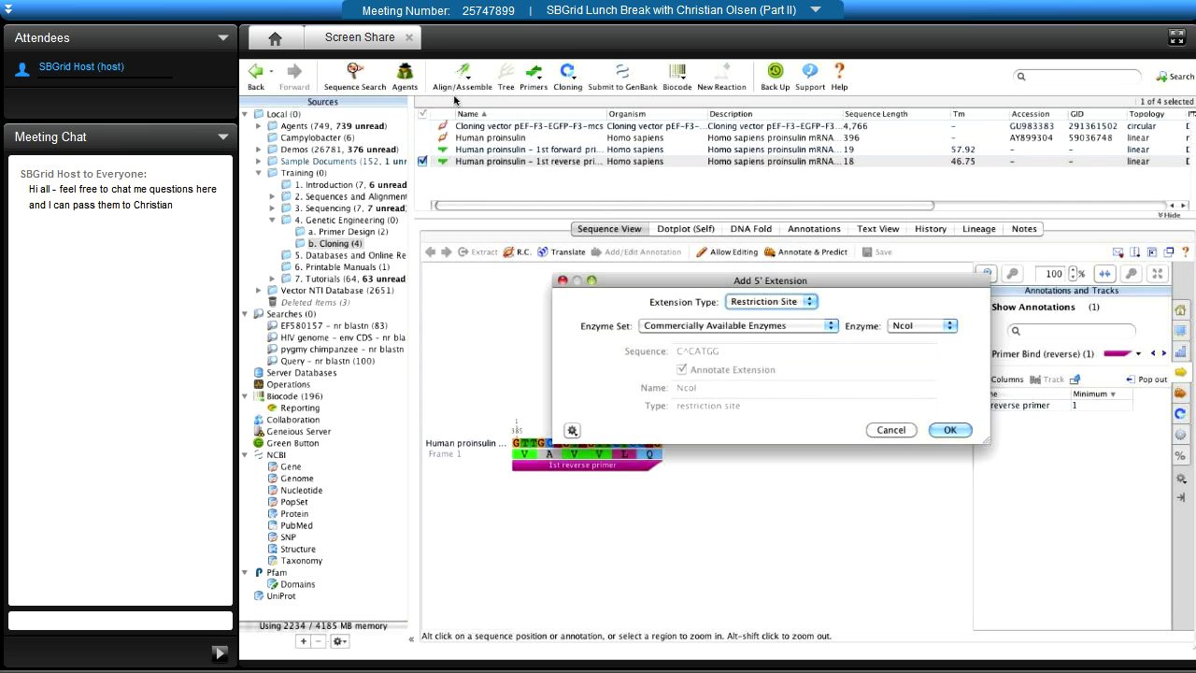
key(Return)
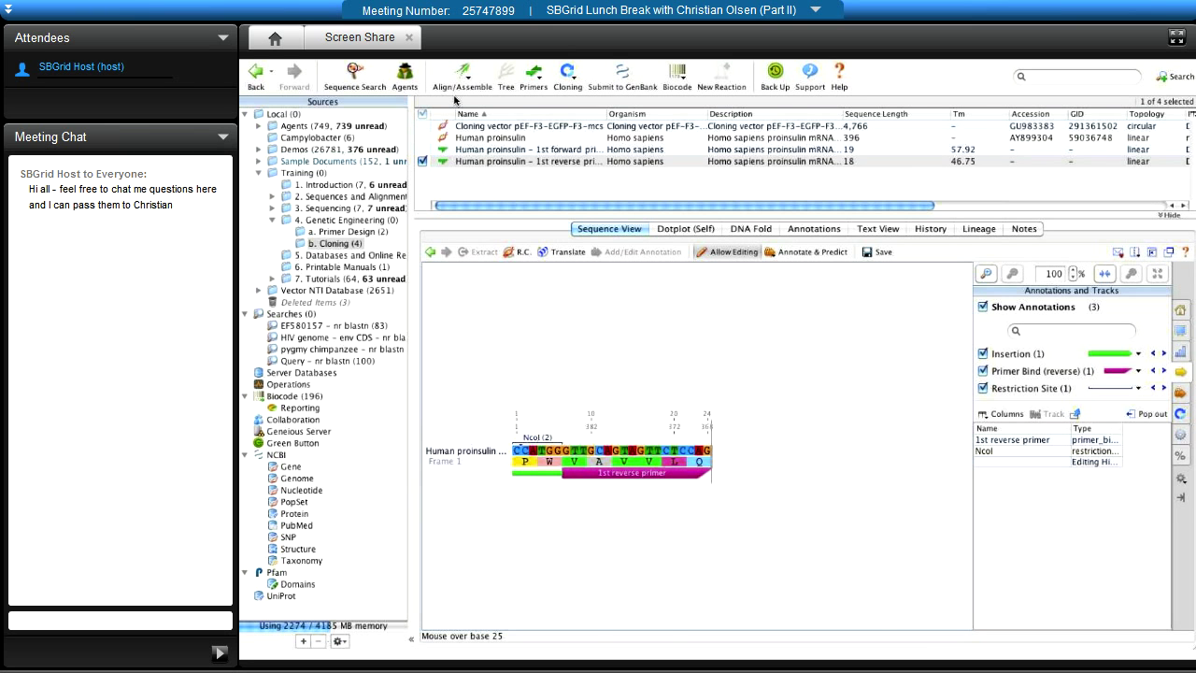
text(G)
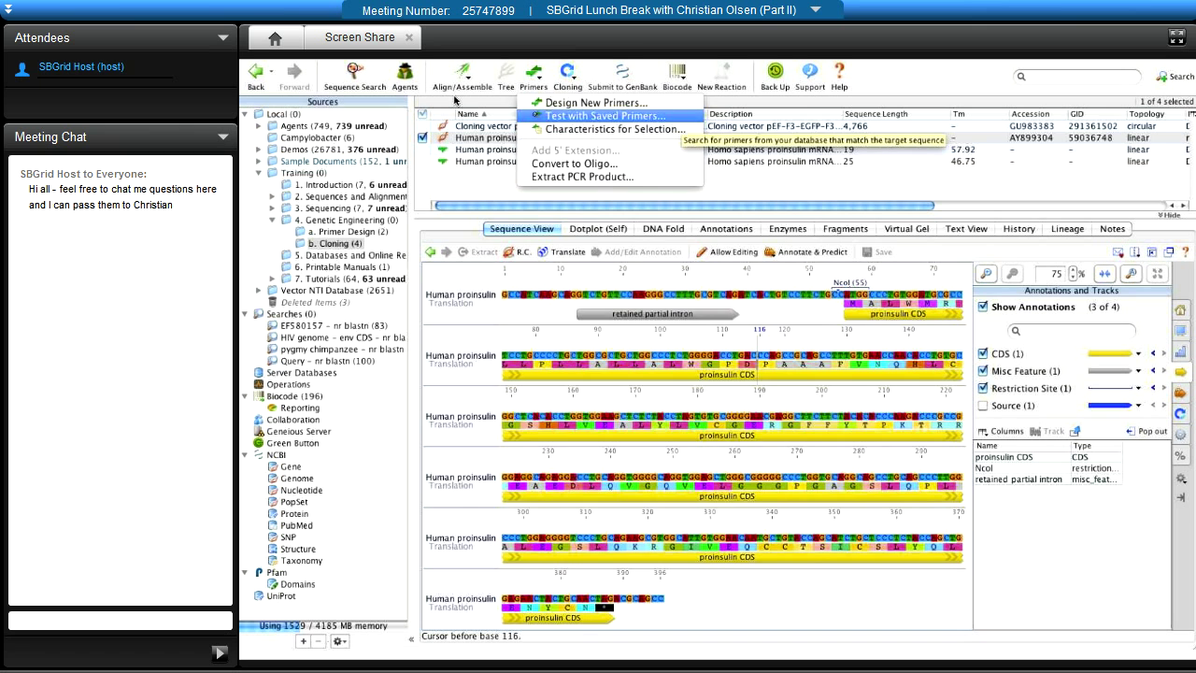
Test human proinsulin with the saved primers and extract one PCR product using the 1st forward and 1st reverse primers
key(Return)
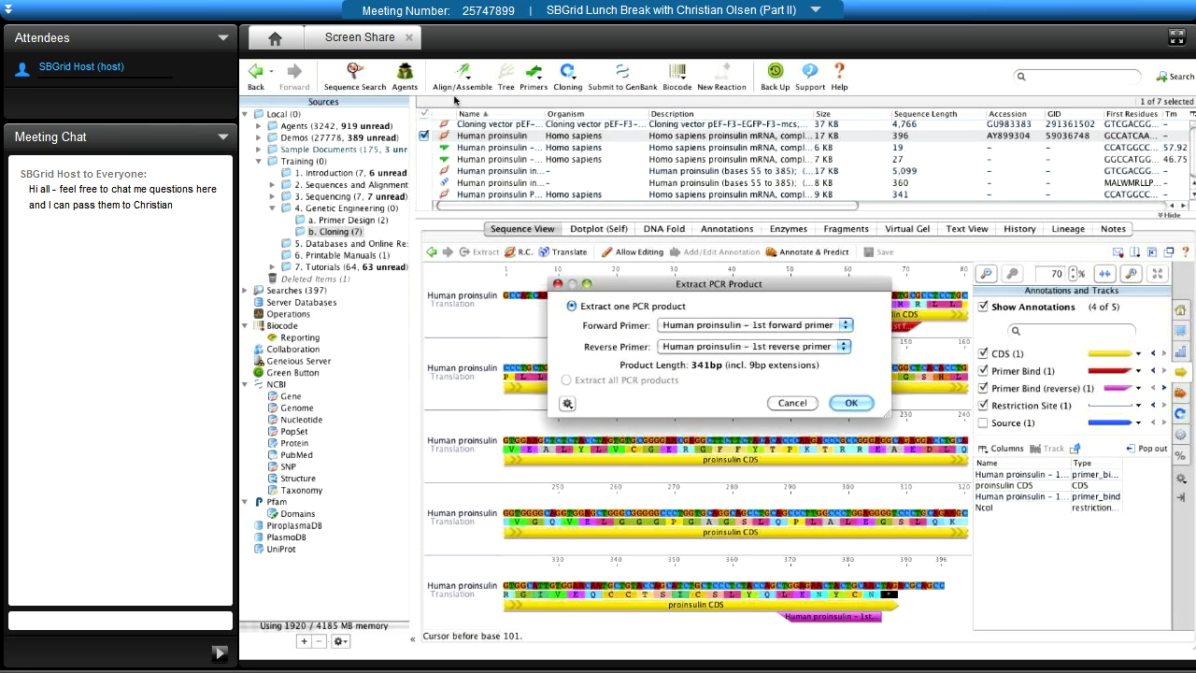
key(Return)
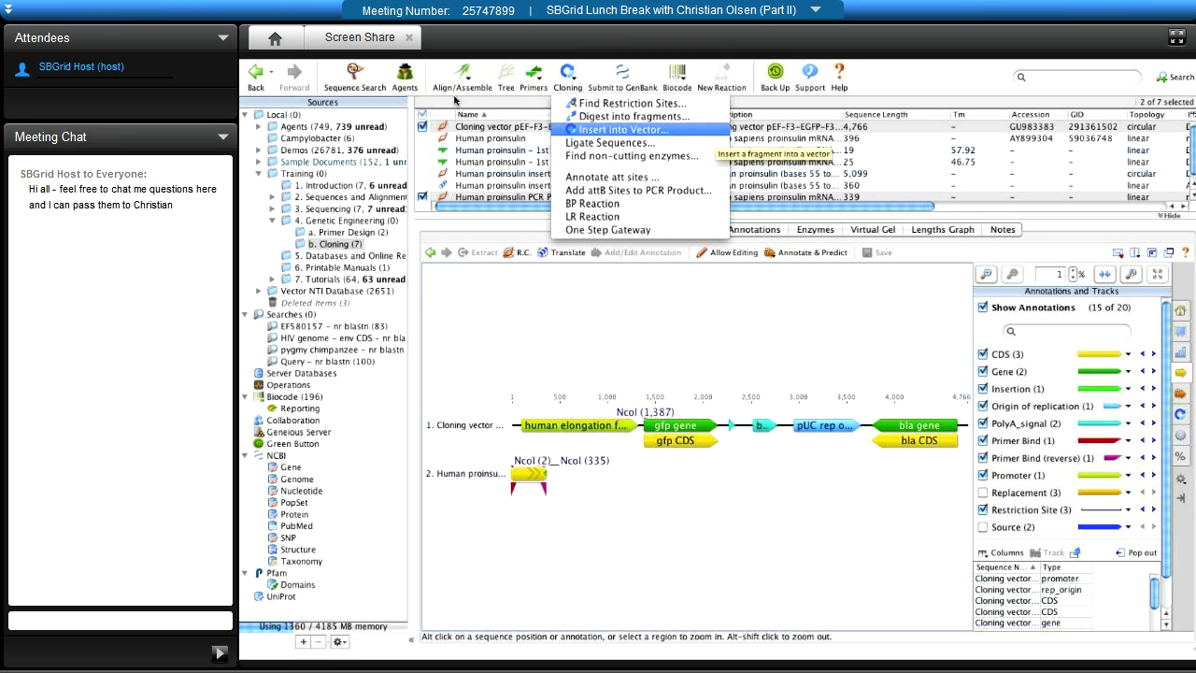
Insert the human proinsulin PCR product into the pEF-F3-EGFP-F3-mcs vector, forward only, cutting the vector with NcoI
key(Return)
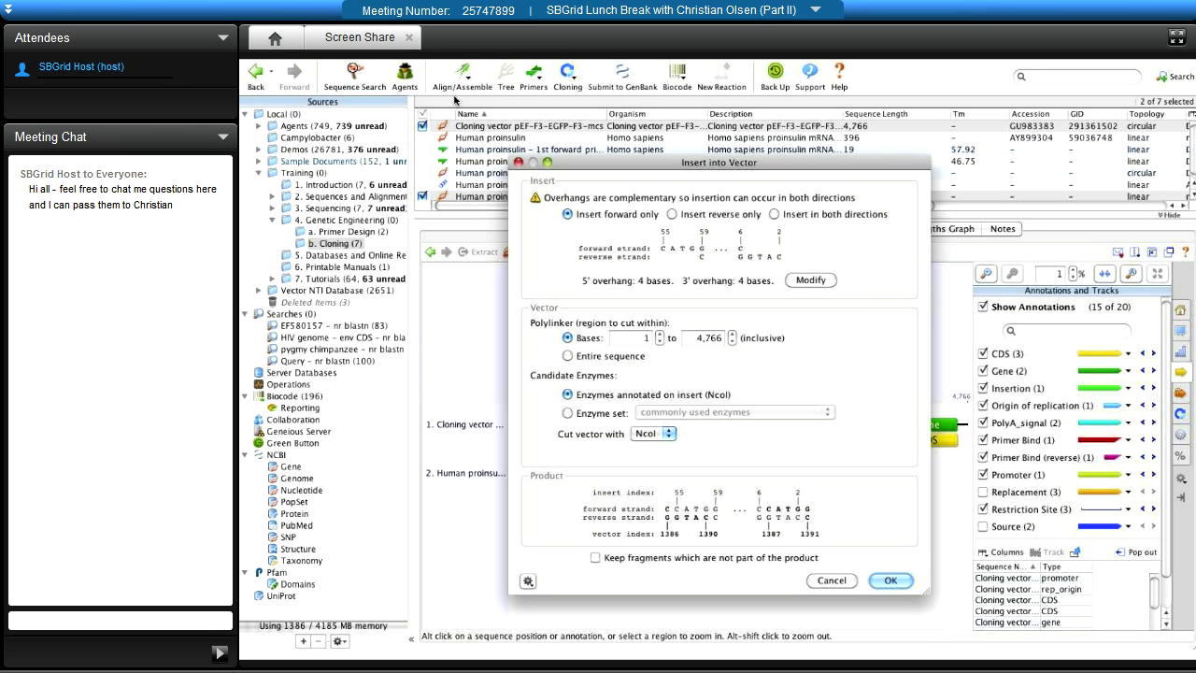
key(Return)
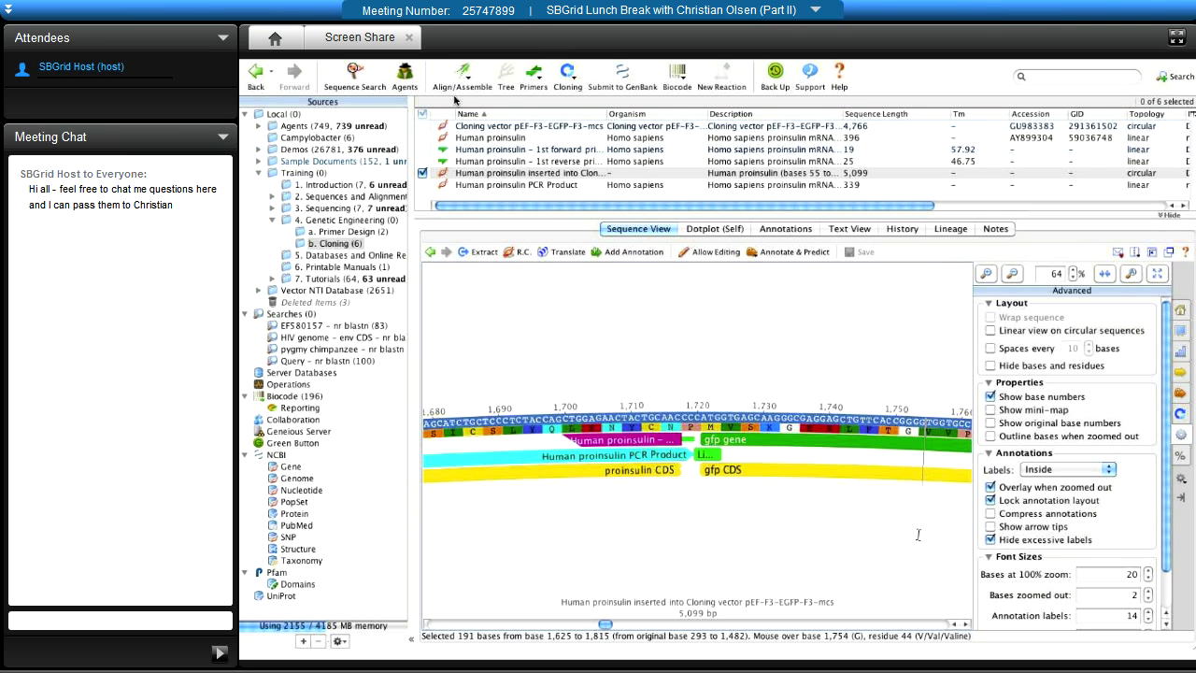
Translate the selected region, bases 1,388 to 2,467 of the recombinant vector, with the Standard genetic code in frame 1
click(561, 252)
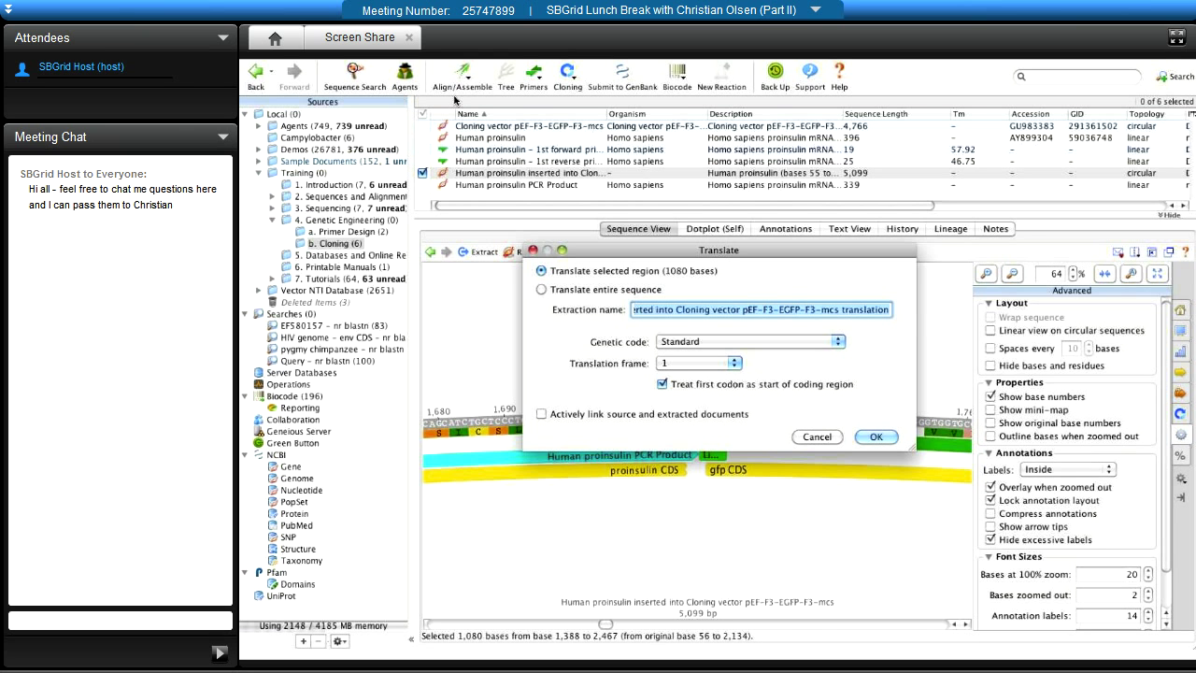
key(Return)
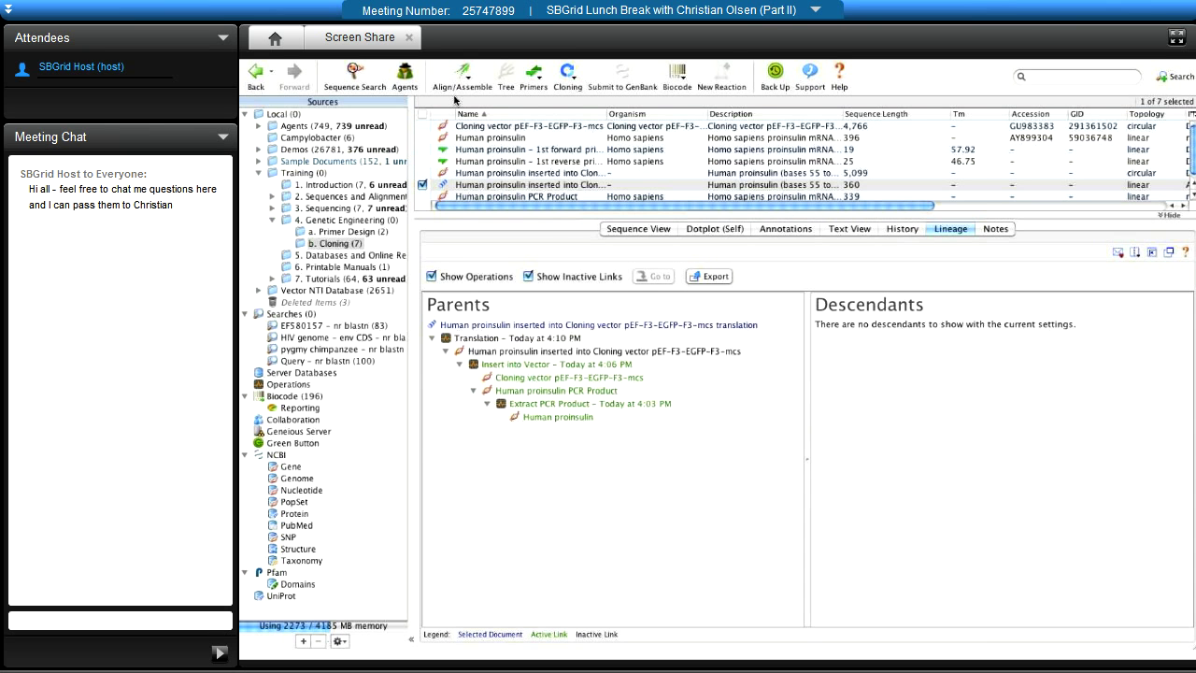
Examine the parent and descendant lineage of the human proinsulin sequence and its PCR product
key(Up)
key(Up)
key(Up)
key(Up)
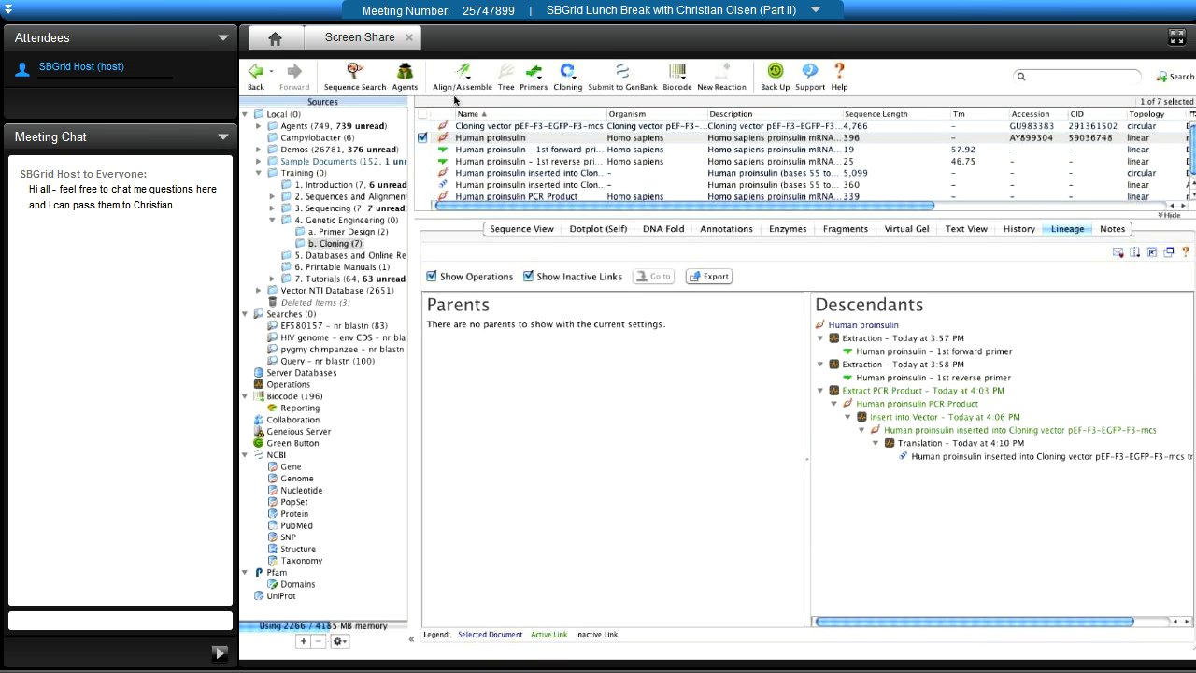
key(Down)
key(Down)
key(Down)
key(Down)
key(Down)
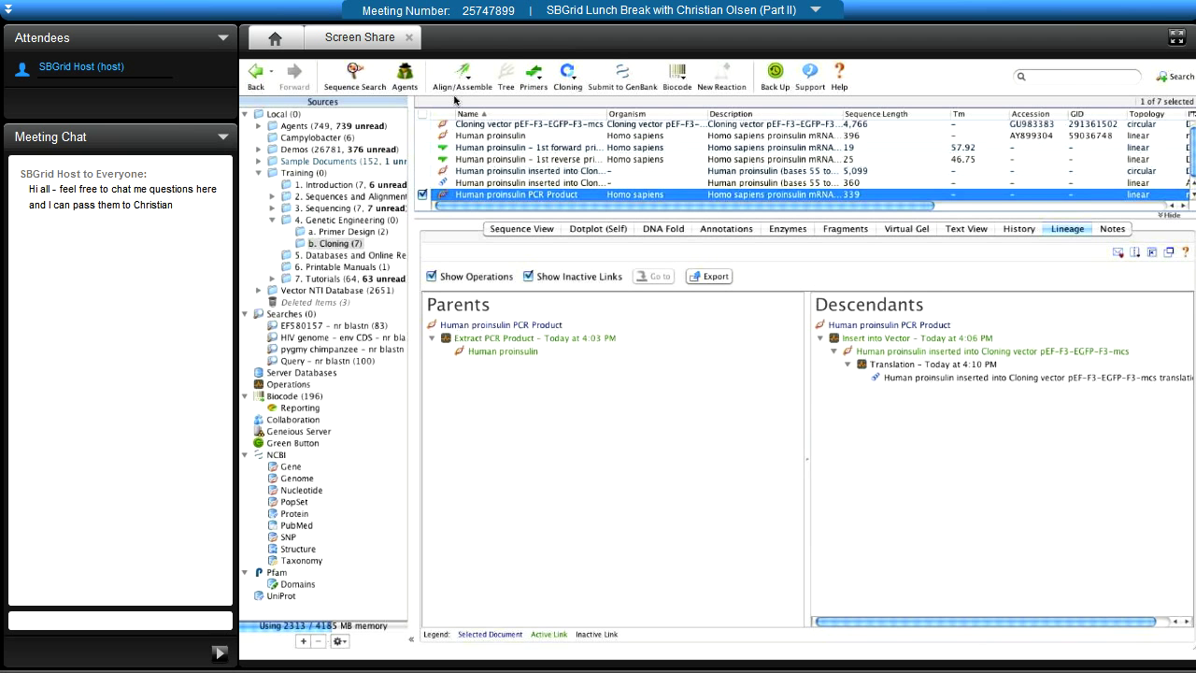
Save the base replacements made in the human proinsulin sequence and review its actively linked descendants
key(Up)
key(Up)
key(Up)
key(Up)
key(Up)
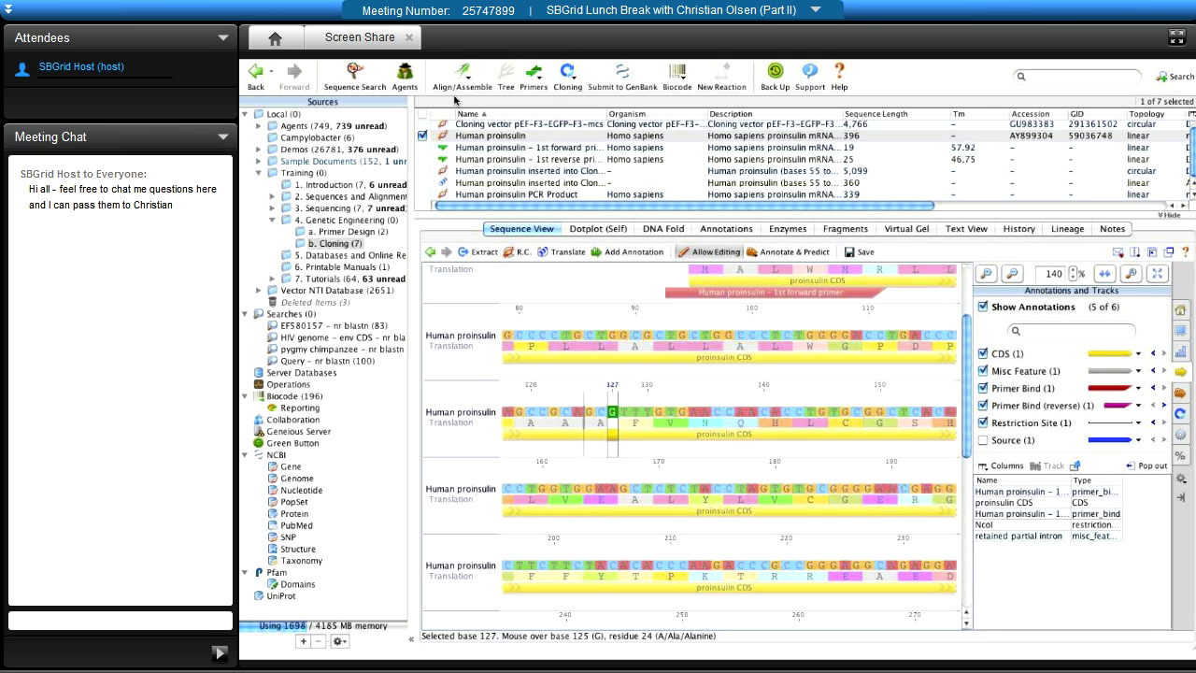
key(super+s)
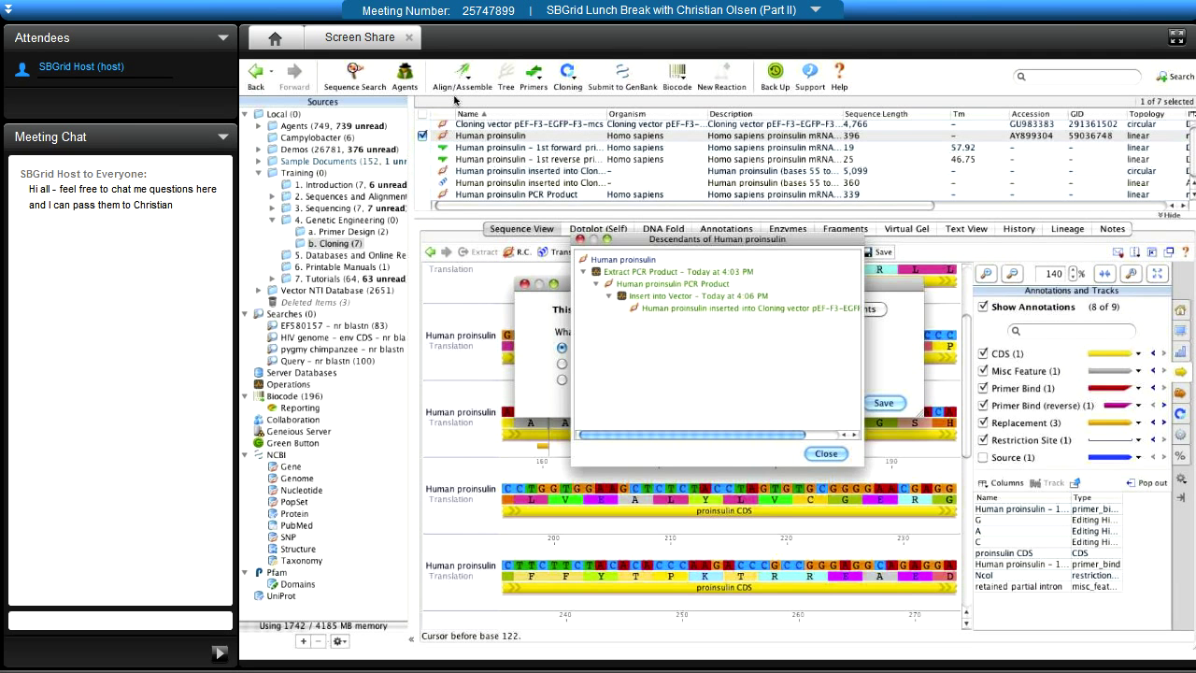
double_click(747, 307)
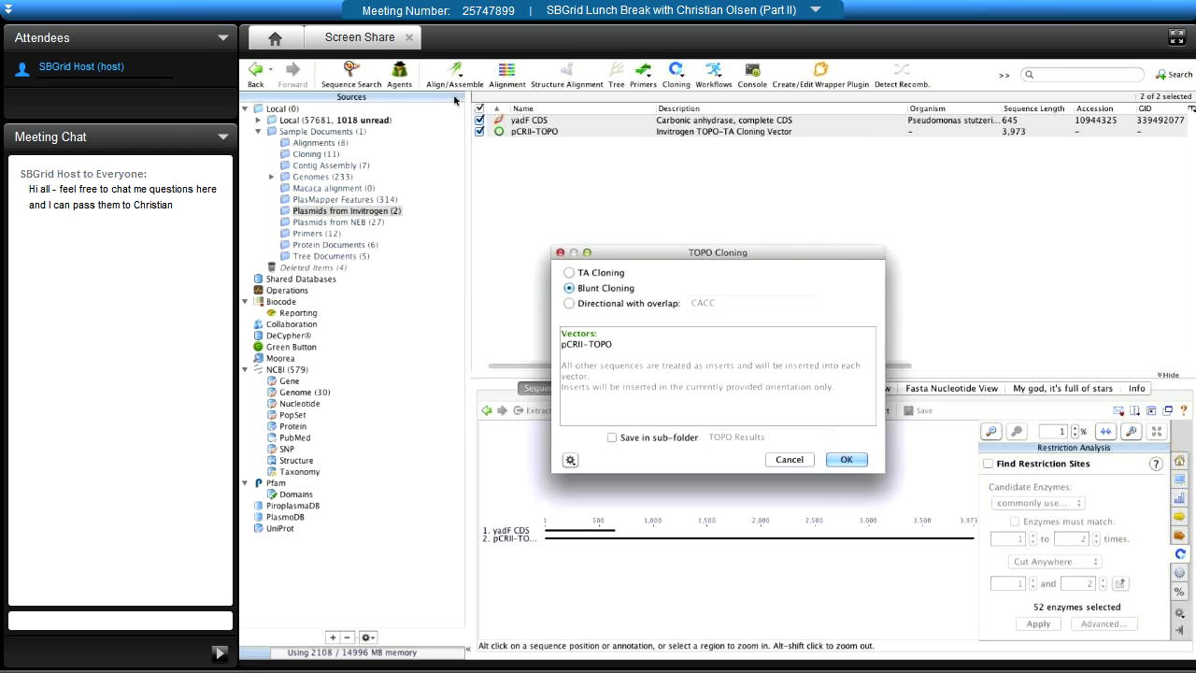
Clone the yadF CDS into the pCRII-TOPO vector using TOPO blunt cloning
scroll(454, 100, up, 1)
key(Return)
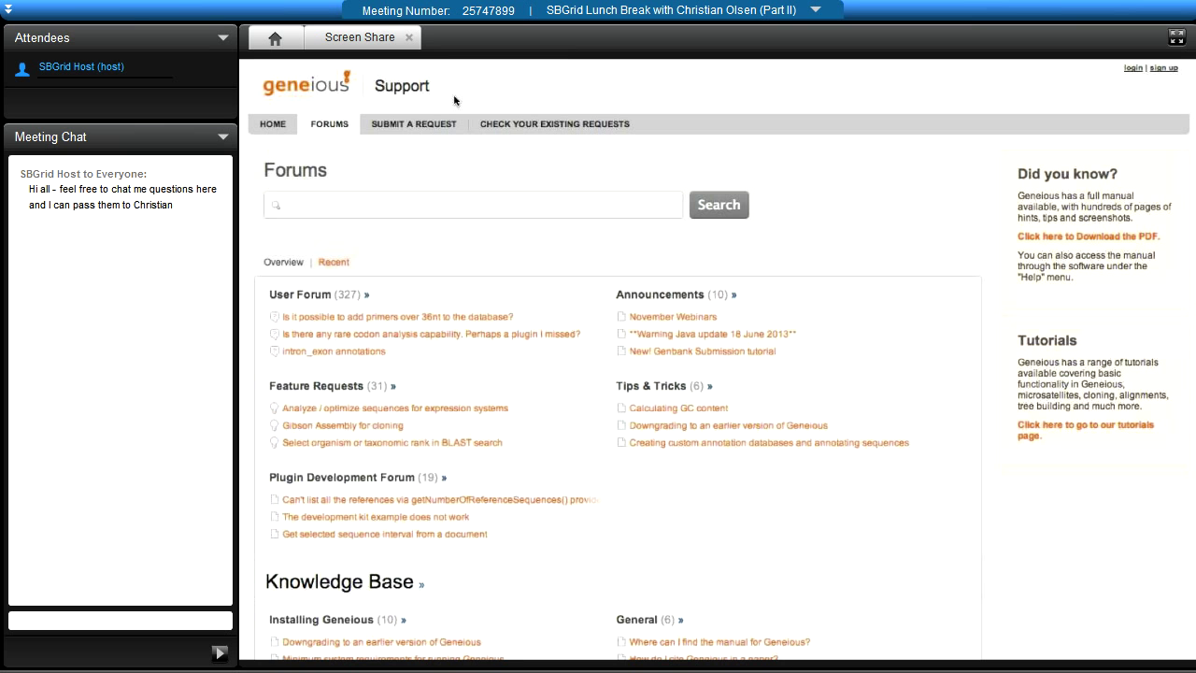
Switch from the Geneious support forums to the presentation's closing Thank You slide
key(alt+Tab)
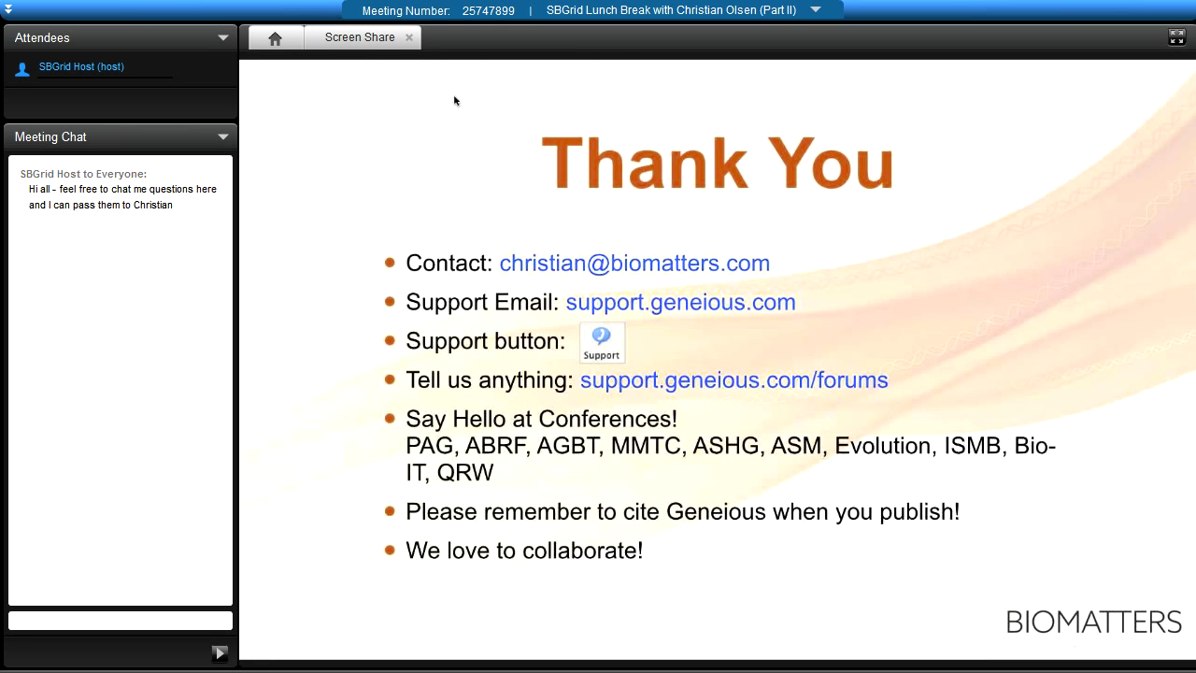